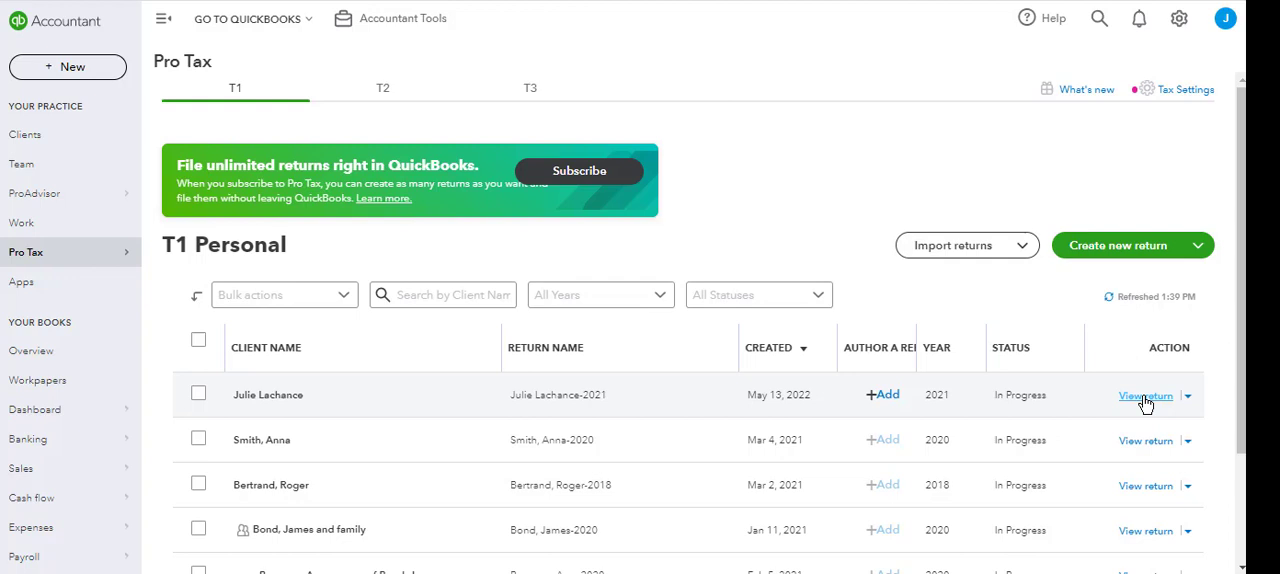
- Open the 2021 return and jump to the T2125 form via the form search
{"action": "left_click", "coordinate": [1146, 396]}
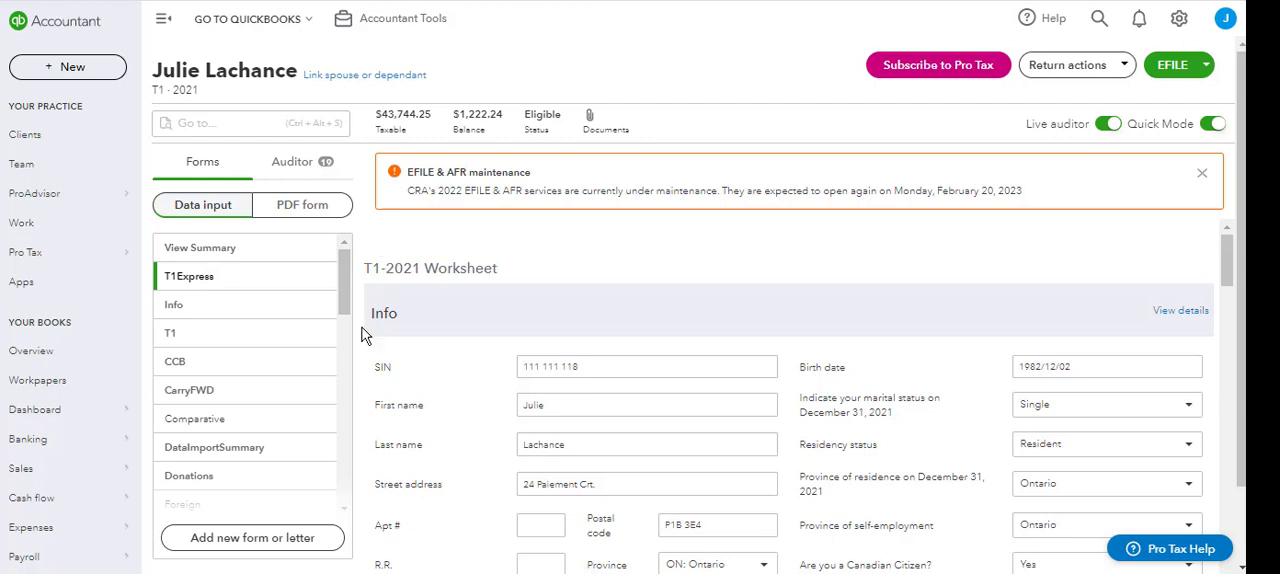
{"action": "left_click", "coordinate": [198, 124]}
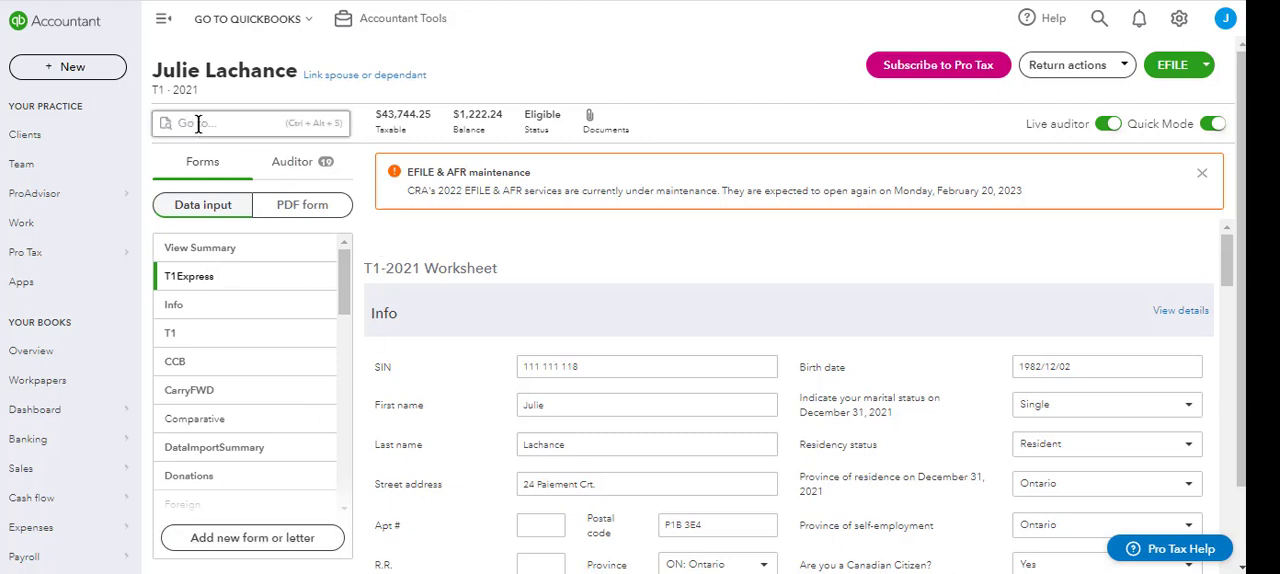
{"action": "left_click", "coordinate": [198, 124]}
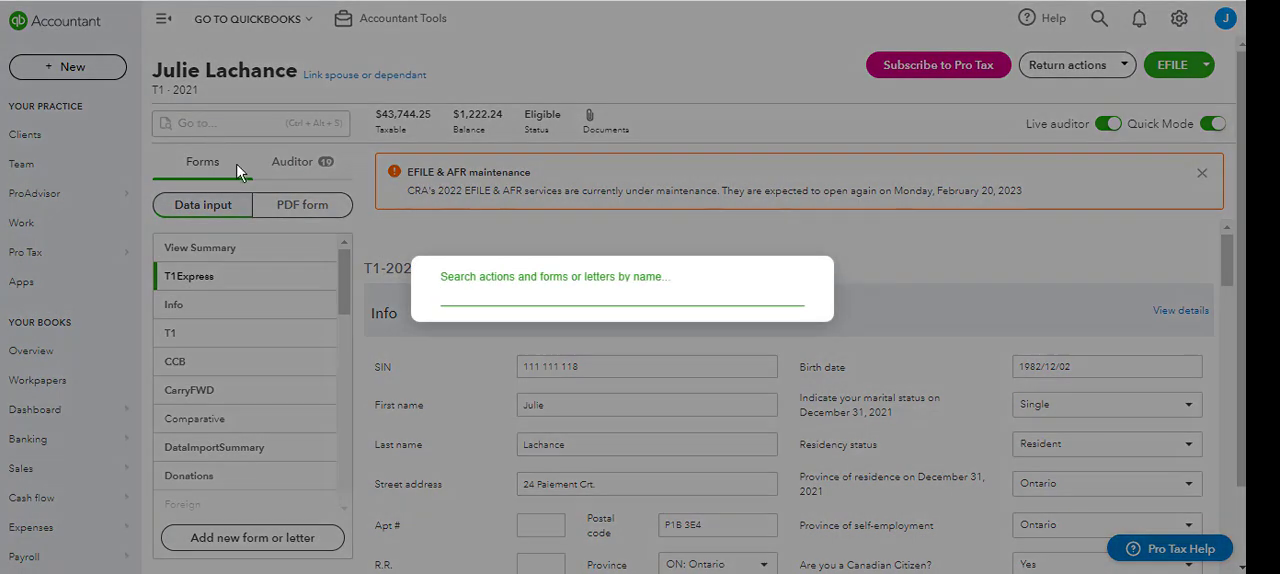
{"action": "type", "text": "T2121"}
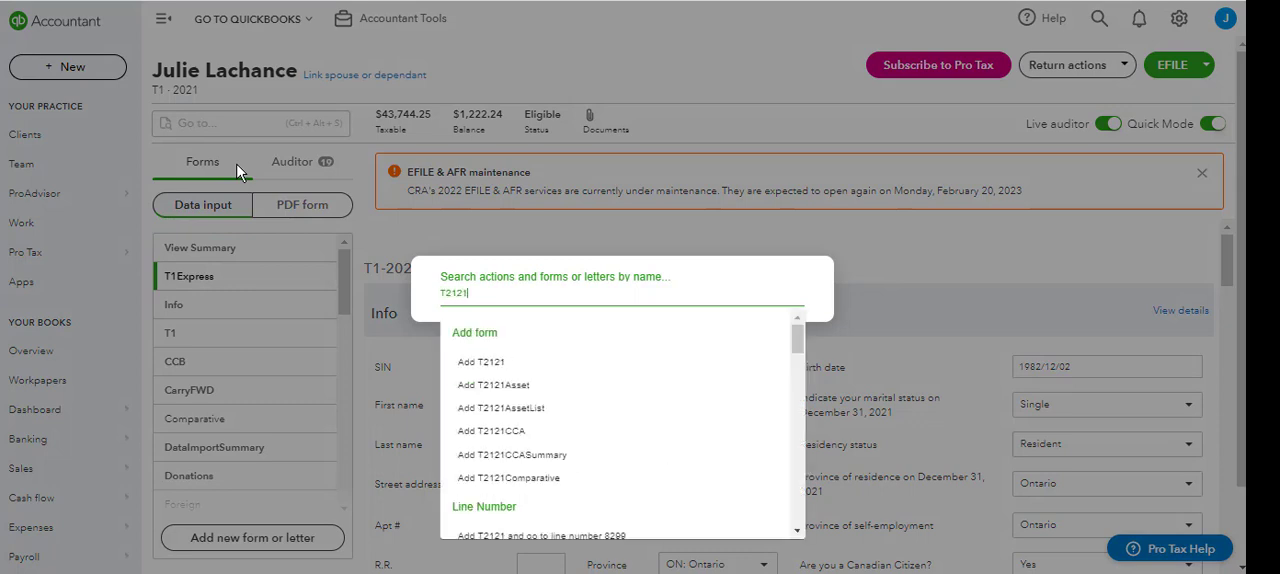
{"action": "key", "text": "BackSpace"}
{"action": "type", "text": "5"}
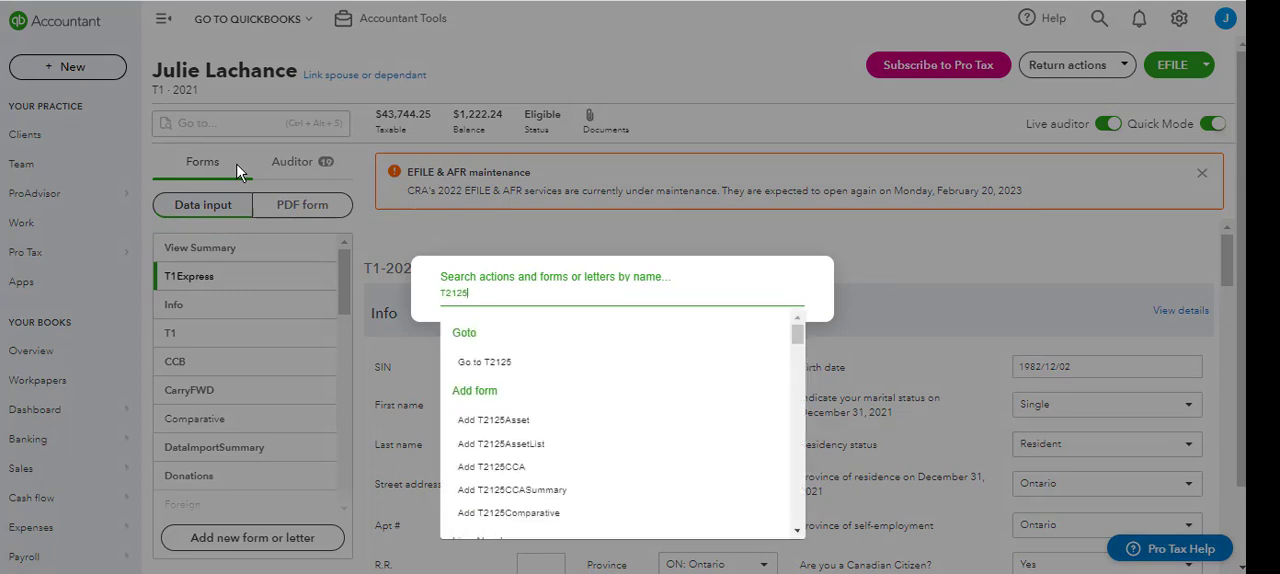
{"action": "left_click", "coordinate": [503, 366]}
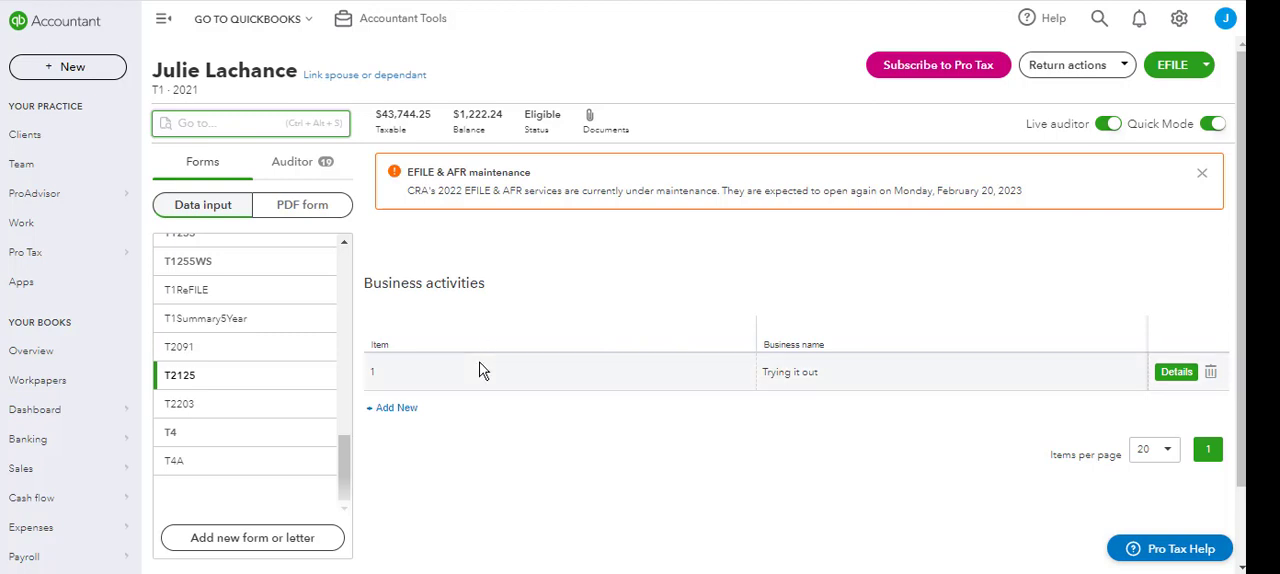
- Open Details for the Trying it out business and check its industry code
{"action": "left_click", "coordinate": [1175, 372]}
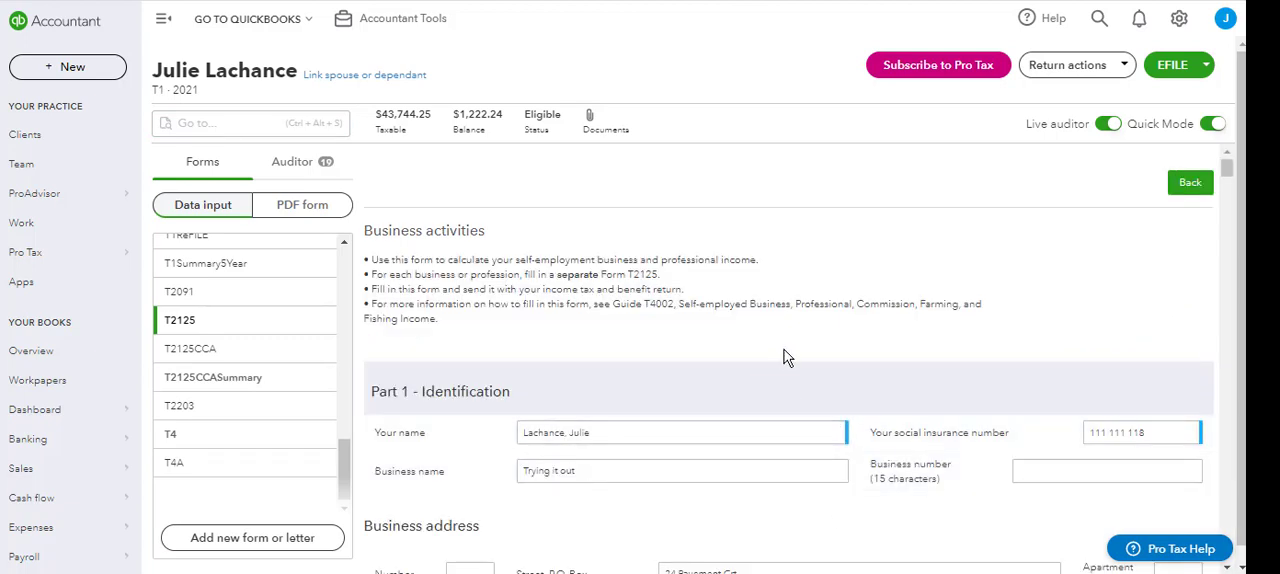
{"action": "scroll", "coordinate": [779, 370], "scroll_direction": "down", "scroll_amount": 2}
{"action": "scroll", "coordinate": [790, 330], "scroll_direction": "down", "scroll_amount": 2}
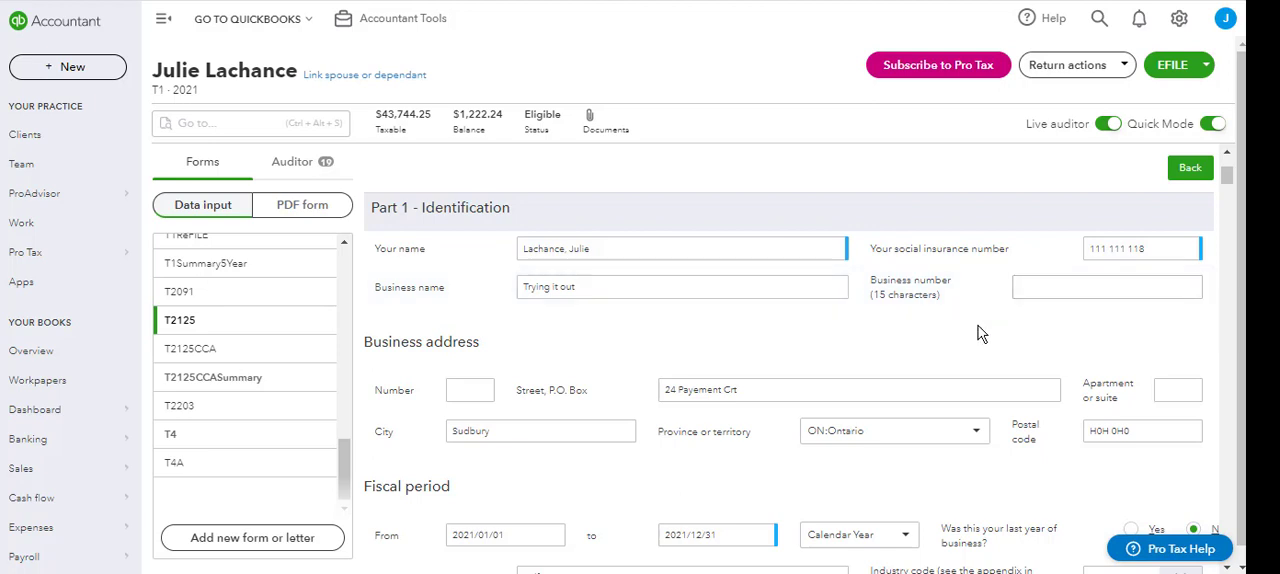
{"action": "scroll", "coordinate": [980, 340], "scroll_direction": "down", "scroll_amount": 2}
{"action": "scroll", "coordinate": [980, 333], "scroll_direction": "down", "scroll_amount": 2}
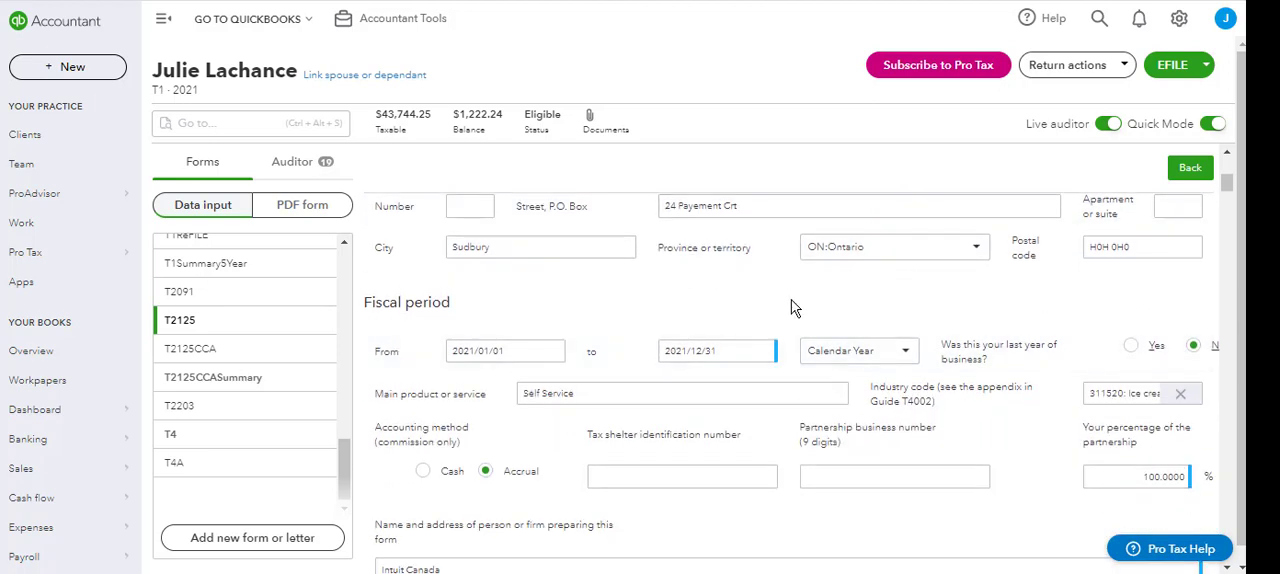
{"action": "scroll", "coordinate": [747, 457], "scroll_direction": "down", "scroll_amount": 2}
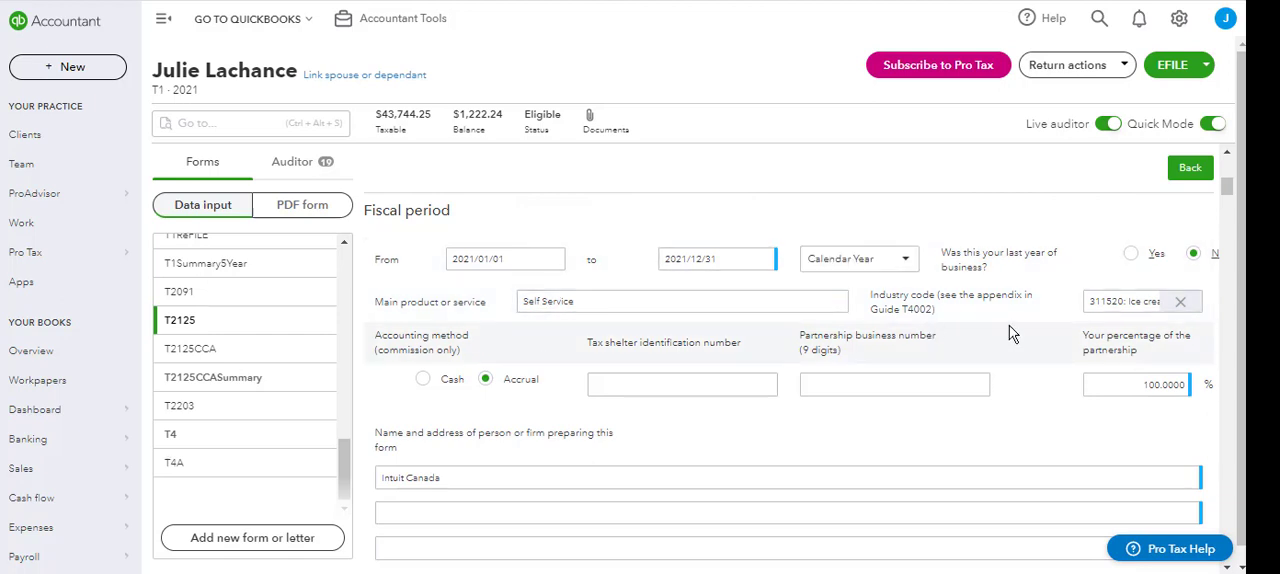
{"action": "left_click", "coordinate": [1144, 303]}
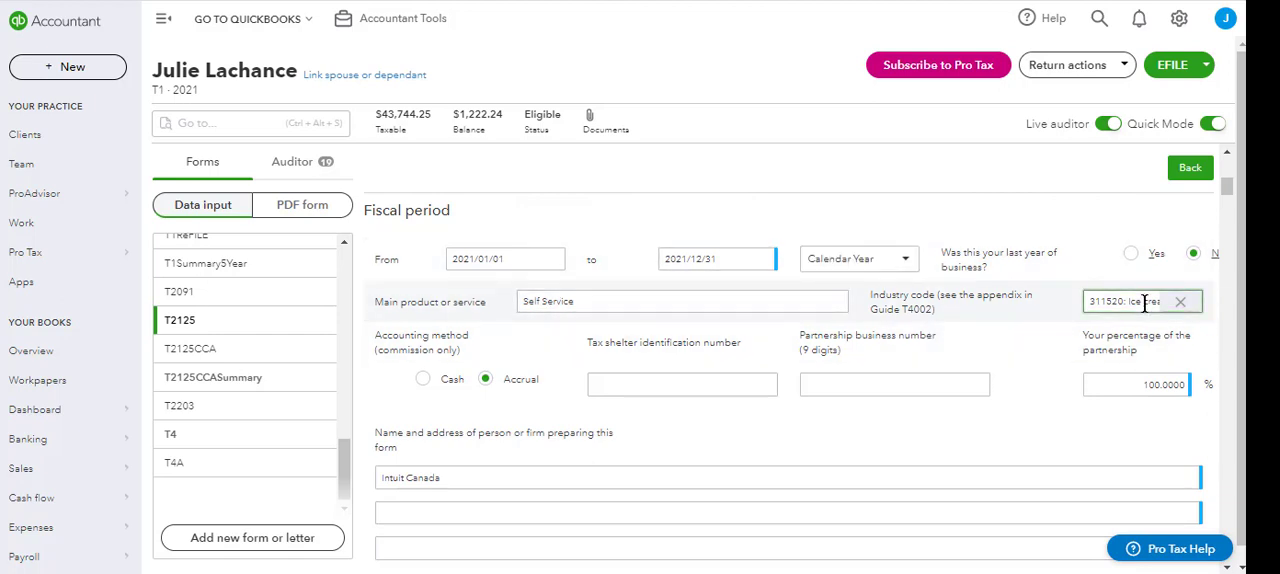
{"action": "scroll", "coordinate": [1112, 350], "scroll_direction": "down", "scroll_amount": 2}
{"action": "scroll", "coordinate": [1075, 380], "scroll_direction": "down", "scroll_amount": 2}
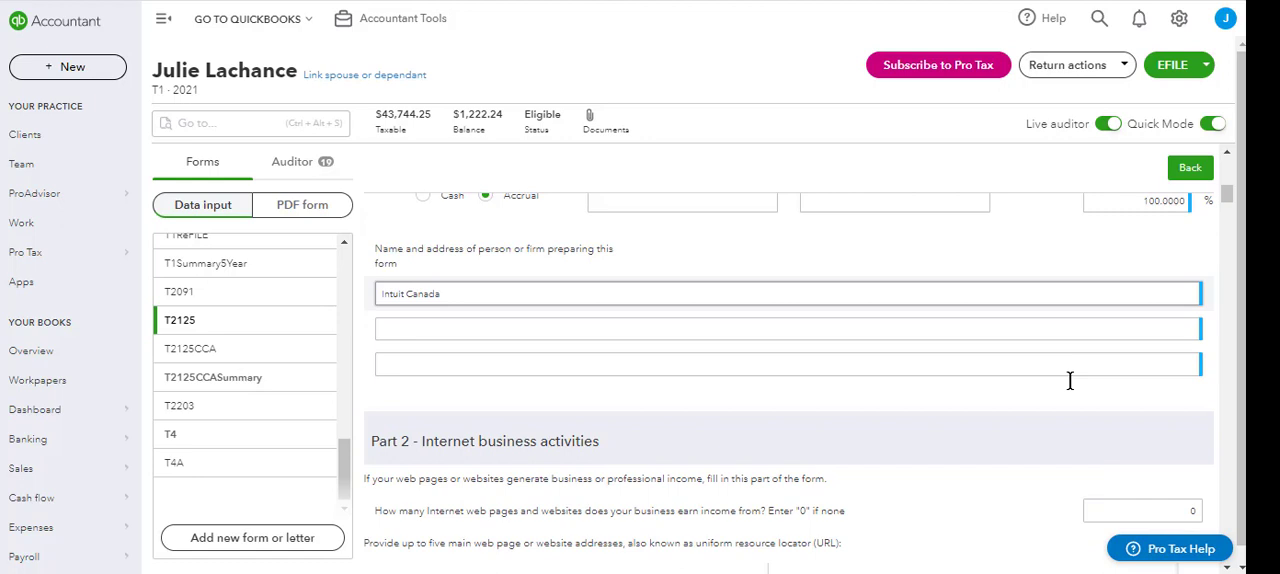
{"action": "scroll", "coordinate": [1146, 260], "scroll_direction": "up", "scroll_amount": 2}
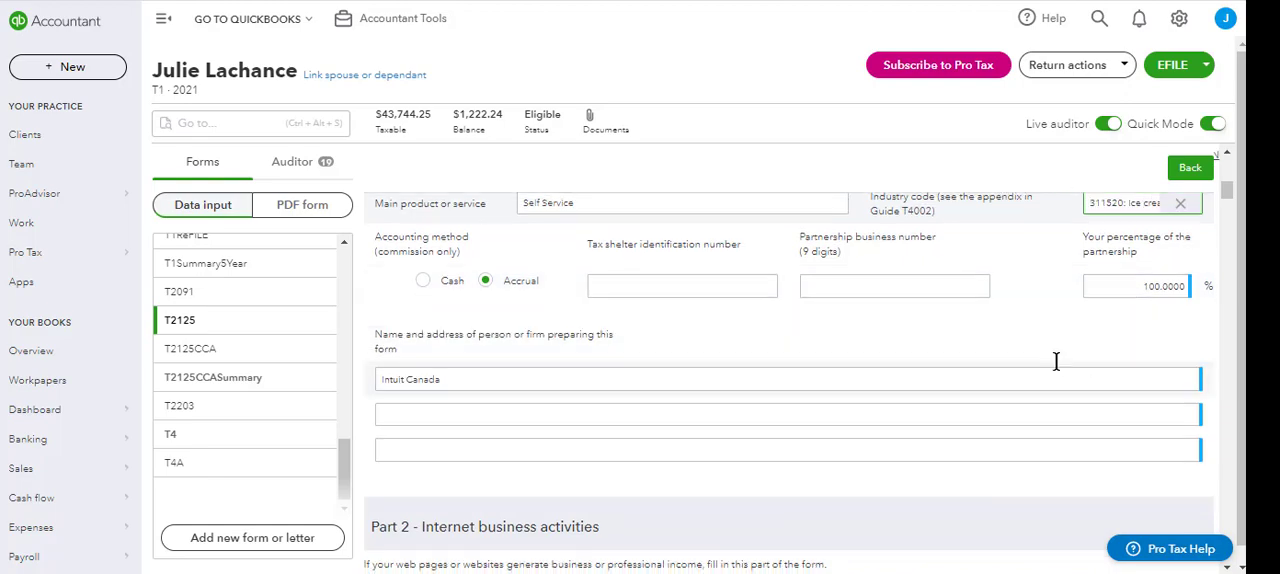
{"action": "scroll", "coordinate": [1100, 350], "scroll_direction": "down", "scroll_amount": 5}
{"action": "scroll", "coordinate": [1090, 320], "scroll_direction": "down", "scroll_amount": 5}
{"action": "scroll", "coordinate": [1088, 320], "scroll_direction": "up", "scroll_amount": 5}
{"action": "scroll", "coordinate": [1088, 320], "scroll_direction": "up", "scroll_amount": 5}
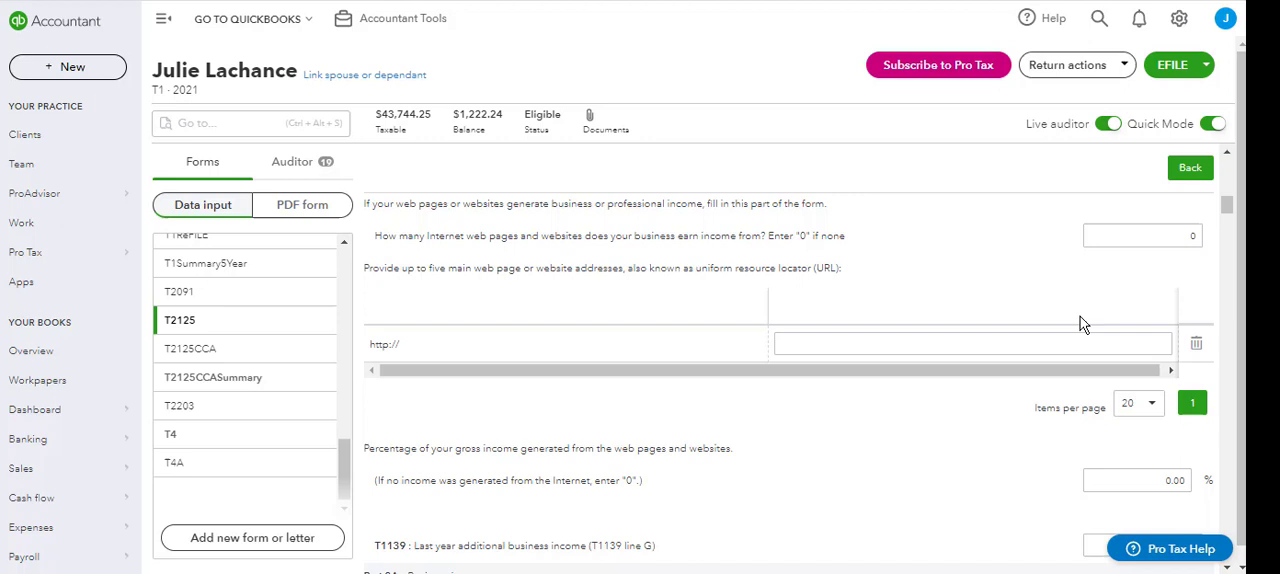
{"action": "scroll", "coordinate": [1088, 320], "scroll_direction": "up", "scroll_amount": 5}
{"action": "scroll", "coordinate": [1088, 320], "scroll_direction": "up", "scroll_amount": 5}
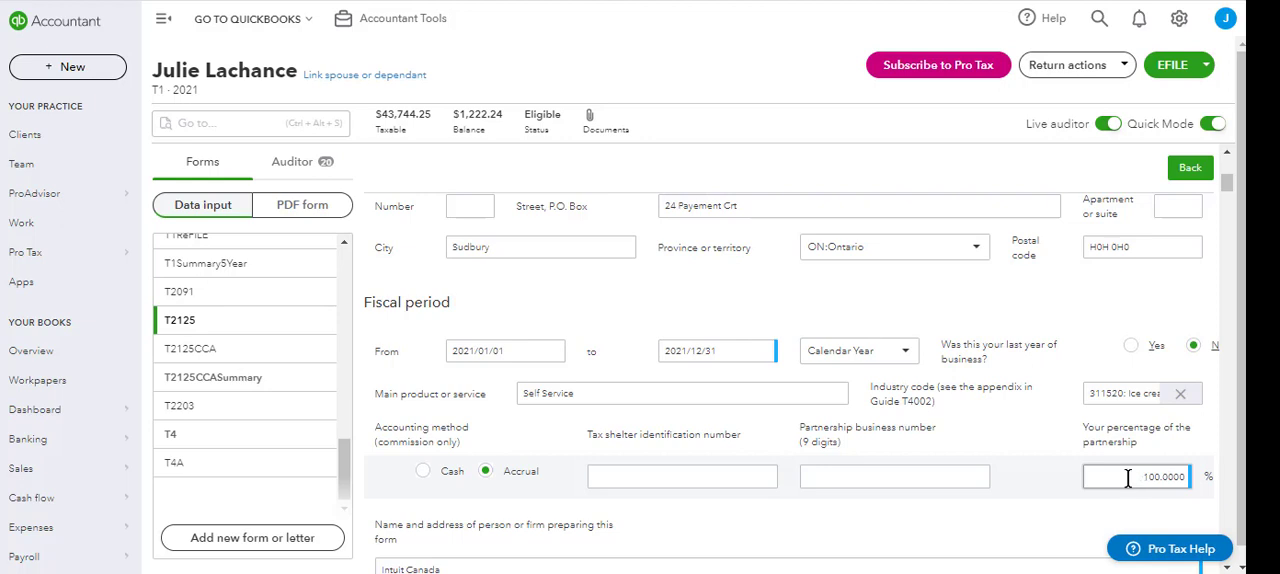
{"action": "scroll", "coordinate": [1135, 476], "scroll_direction": "down", "scroll_amount": 3}
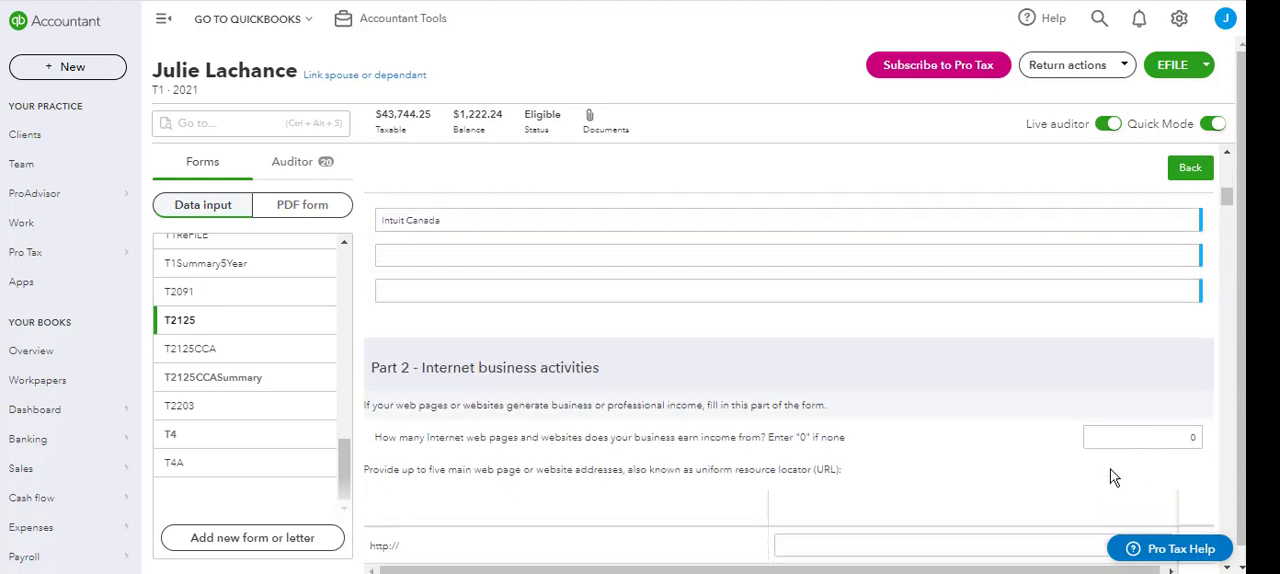
{"action": "scroll", "coordinate": [1005, 435], "scroll_direction": "down", "scroll_amount": 3}
{"action": "scroll", "coordinate": [1005, 435], "scroll_direction": "down", "scroll_amount": 2}
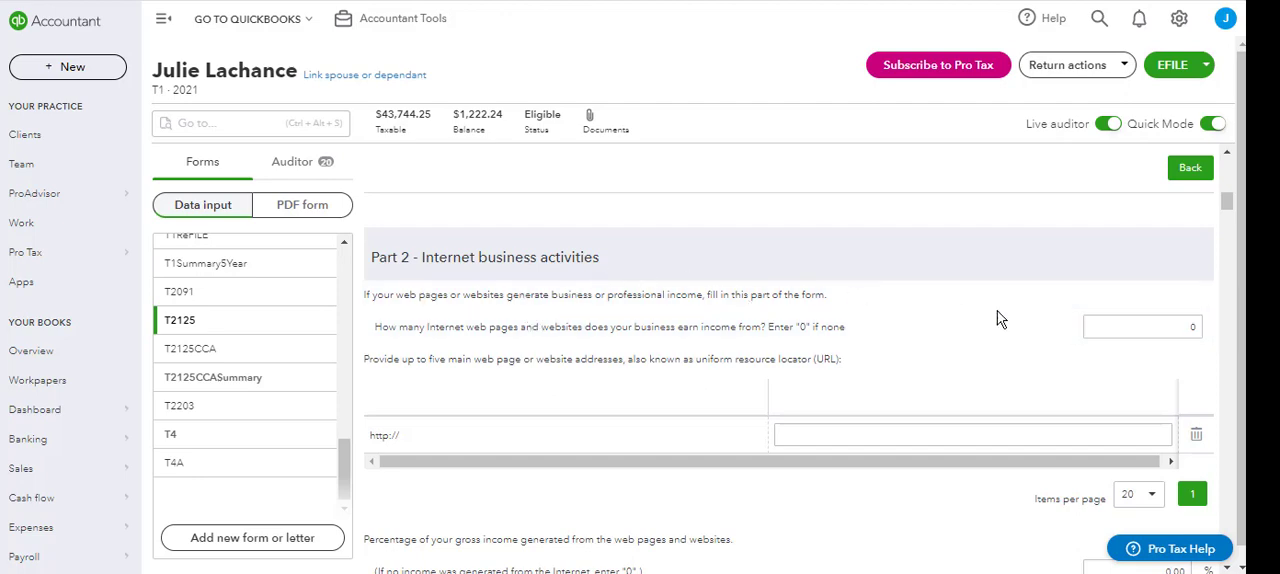
{"action": "scroll", "coordinate": [1010, 320], "scroll_direction": "down", "scroll_amount": 2}
{"action": "scroll", "coordinate": [1020, 325], "scroll_direction": "down", "scroll_amount": 2}
{"action": "scroll", "coordinate": [1022, 325], "scroll_direction": "down", "scroll_amount": 2}
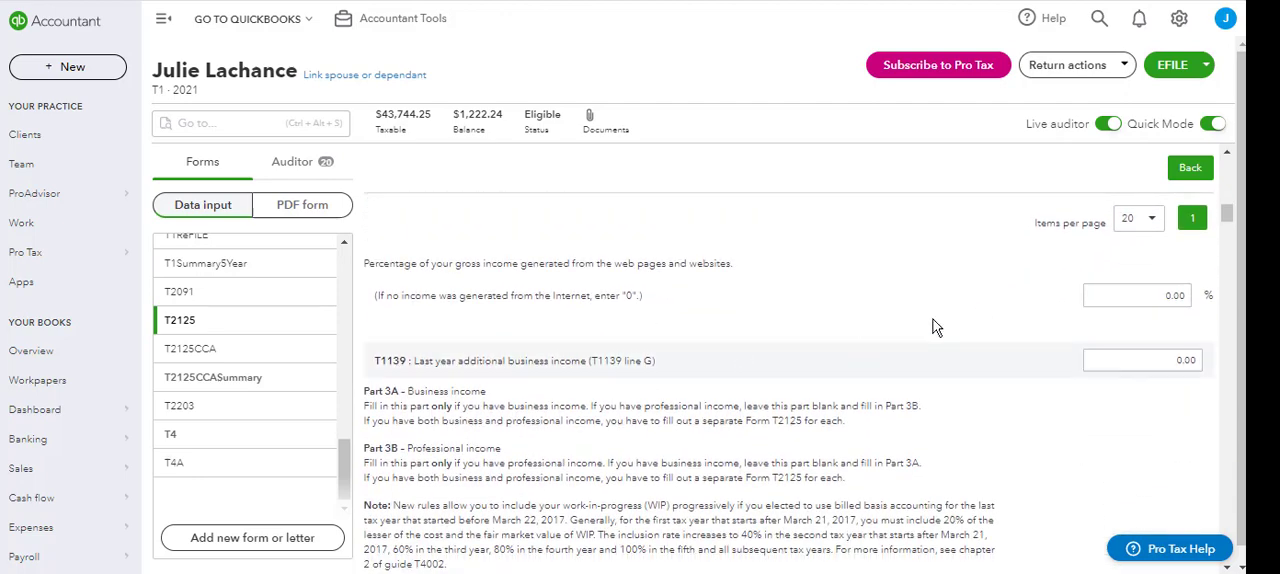
{"action": "scroll", "coordinate": [935, 325], "scroll_direction": "down", "scroll_amount": 2}
{"action": "scroll", "coordinate": [938, 326], "scroll_direction": "down", "scroll_amount": 3}
{"action": "scroll", "coordinate": [938, 326], "scroll_direction": "down", "scroll_amount": 3}
{"action": "scroll", "coordinate": [931, 326], "scroll_direction": "up", "scroll_amount": 2}
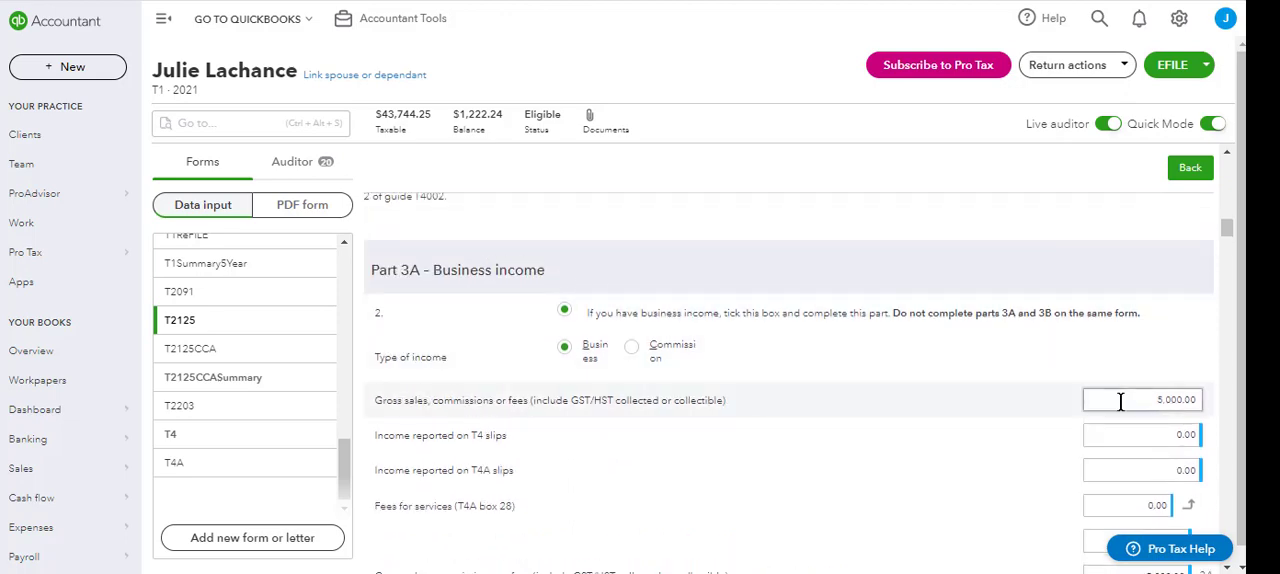
{"action": "scroll", "coordinate": [925, 385], "scroll_direction": "down", "scroll_amount": 3}
{"action": "scroll", "coordinate": [925, 385], "scroll_direction": "down", "scroll_amount": 3}
{"action": "scroll", "coordinate": [925, 385], "scroll_direction": "down", "scroll_amount": 3}
{"action": "scroll", "coordinate": [925, 385], "scroll_direction": "up", "scroll_amount": 2}
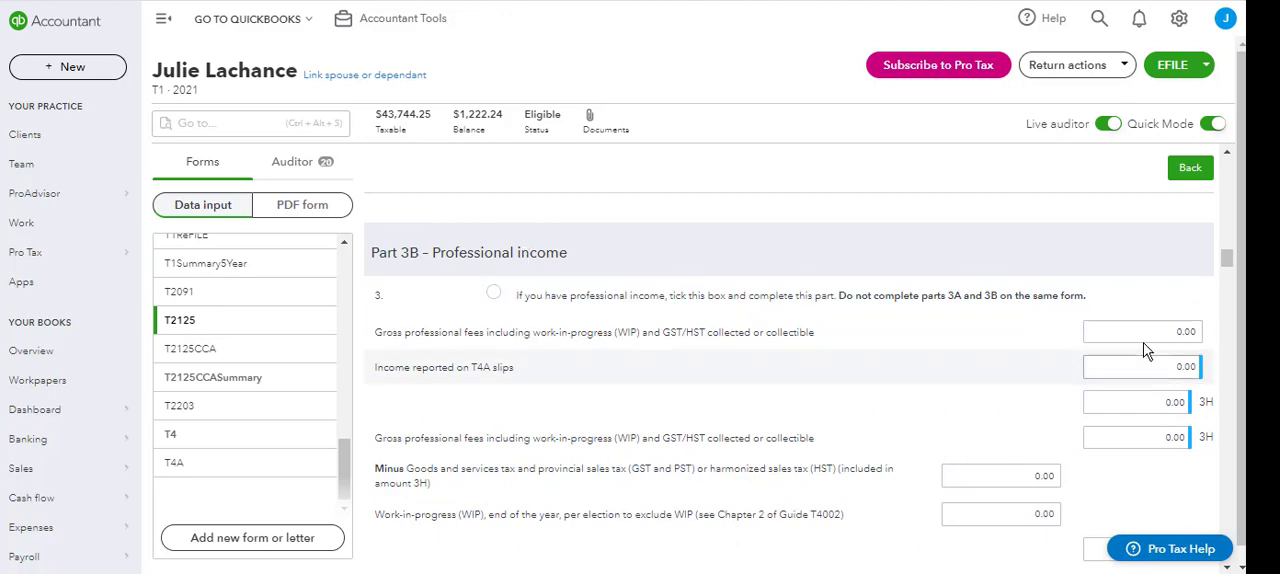
{"action": "scroll", "coordinate": [1127, 339], "scroll_direction": "up", "scroll_amount": 3}
{"action": "scroll", "coordinate": [1110, 345], "scroll_direction": "up", "scroll_amount": 3}
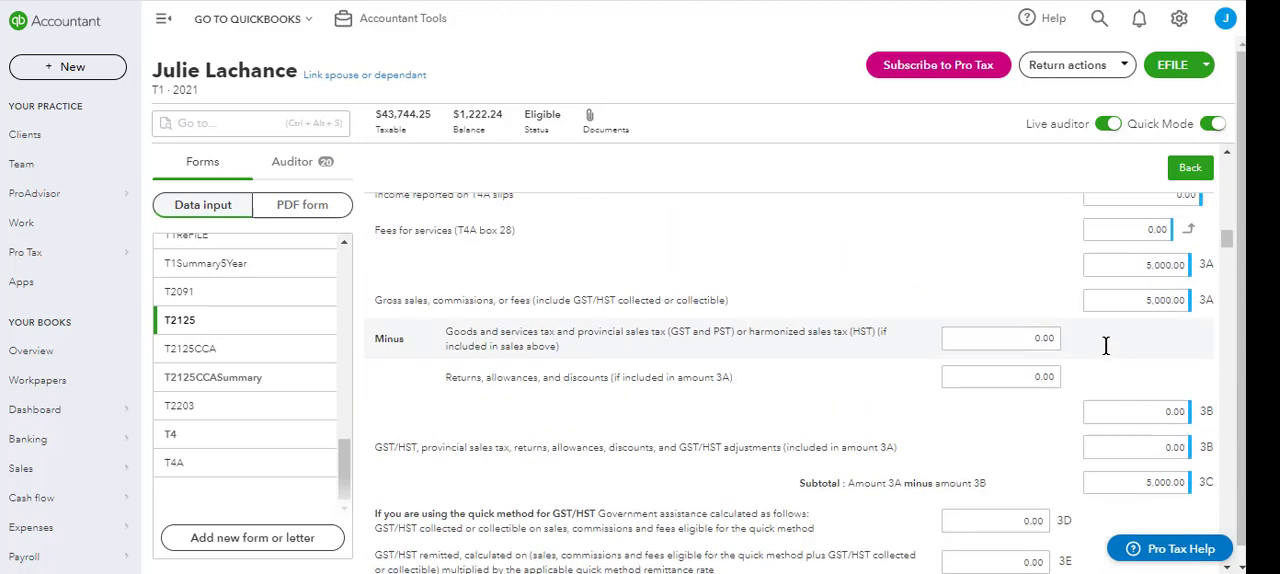
{"action": "scroll", "coordinate": [1110, 350], "scroll_direction": "up", "scroll_amount": 2}
{"action": "scroll", "coordinate": [1110, 353], "scroll_direction": "up", "scroll_amount": 2}
{"action": "scroll", "coordinate": [1110, 353], "scroll_direction": "up", "scroll_amount": 3}
{"action": "scroll", "coordinate": [1110, 353], "scroll_direction": "up", "scroll_amount": 1}
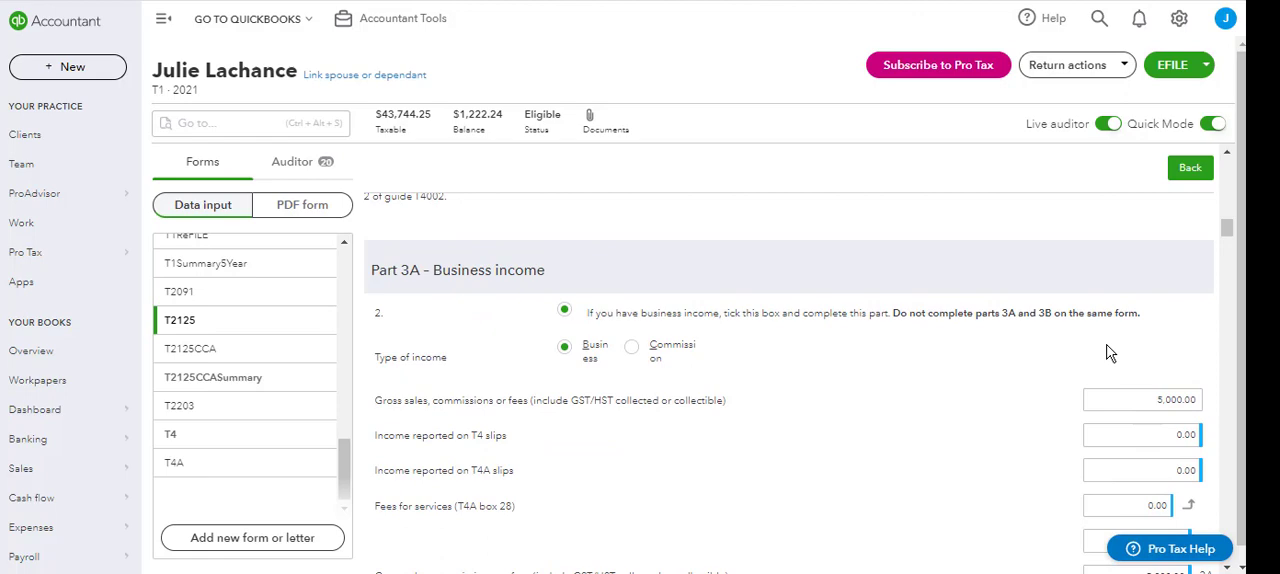
{"action": "scroll", "coordinate": [1110, 360], "scroll_direction": "down", "scroll_amount": 4}
{"action": "scroll", "coordinate": [1030, 395], "scroll_direction": "down", "scroll_amount": 5}
{"action": "scroll", "coordinate": [1030, 395], "scroll_direction": "down", "scroll_amount": 3}
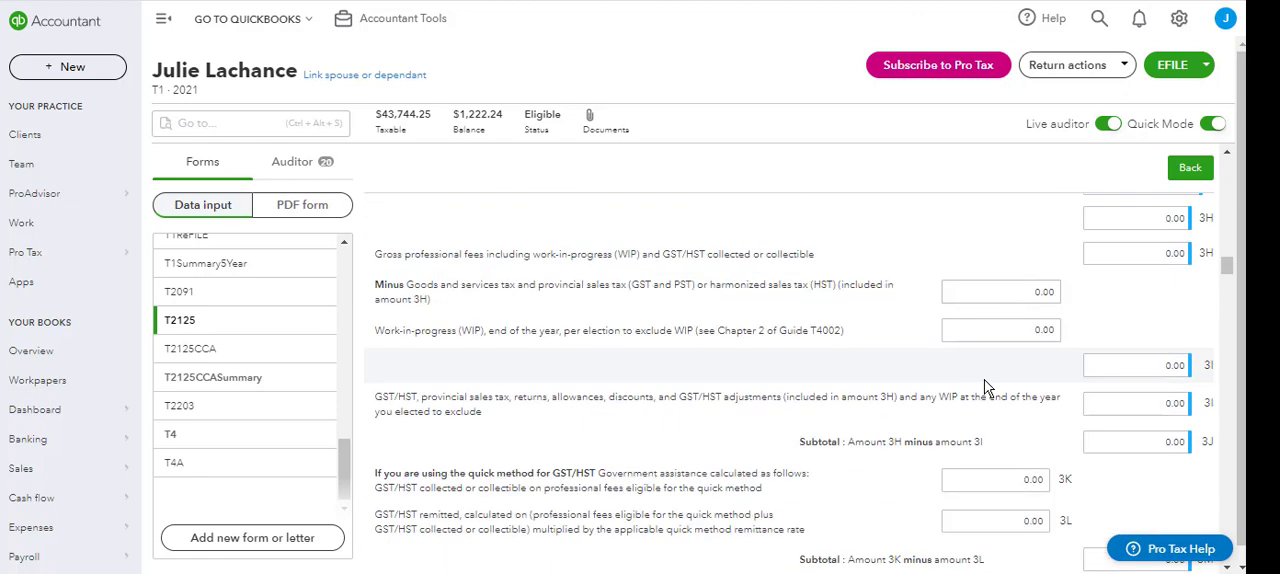
{"action": "scroll", "coordinate": [1030, 395], "scroll_direction": "down", "scroll_amount": 3}
{"action": "scroll", "coordinate": [1020, 400], "scroll_direction": "down", "scroll_amount": 4}
{"action": "scroll", "coordinate": [1018, 400], "scroll_direction": "up", "scroll_amount": 3}
{"action": "scroll", "coordinate": [1030, 395], "scroll_direction": "down", "scroll_amount": 3}
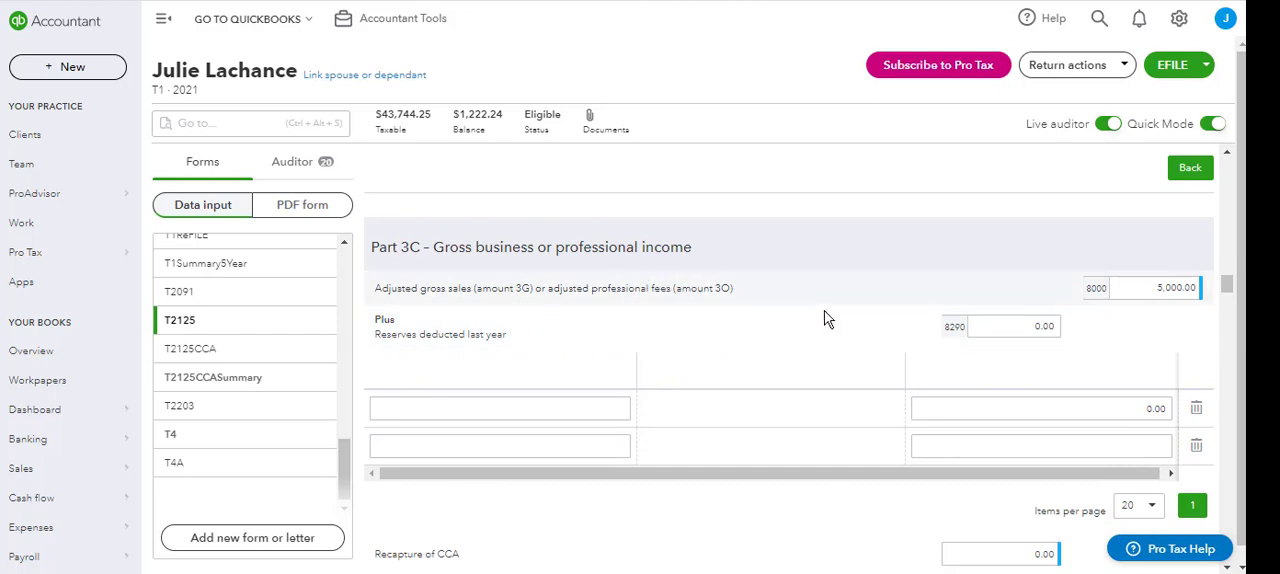
{"action": "scroll", "coordinate": [1030, 355], "scroll_direction": "down", "scroll_amount": 3}
{"action": "scroll", "coordinate": [995, 320], "scroll_direction": "up", "scroll_amount": 3}
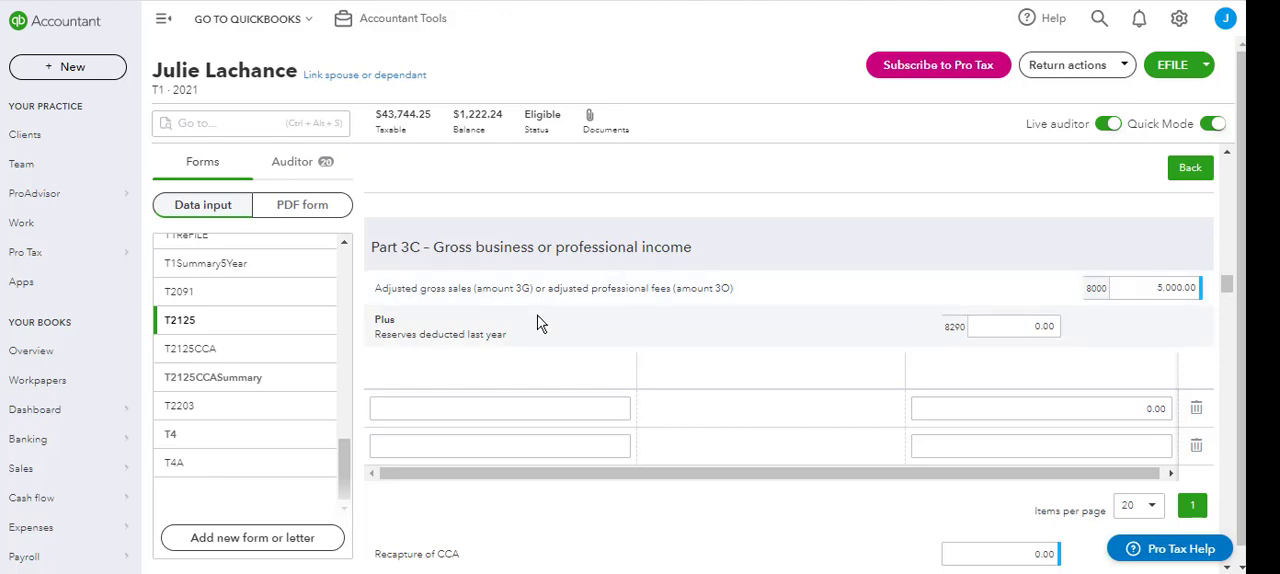
{"action": "scroll", "coordinate": [869, 378], "scroll_direction": "up", "scroll_amount": 3}
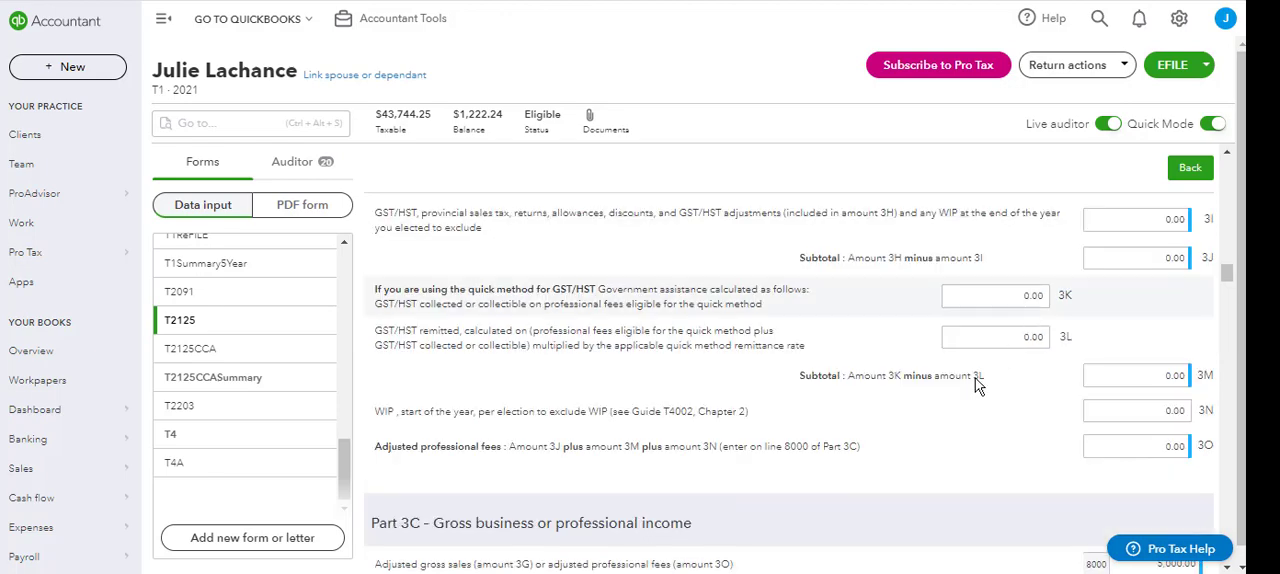
{"action": "scroll", "coordinate": [869, 378], "scroll_direction": "down", "scroll_amount": 5}
{"action": "scroll", "coordinate": [869, 378], "scroll_direction": "down", "scroll_amount": 4}
{"action": "scroll", "coordinate": [869, 378], "scroll_direction": "down", "scroll_amount": 3}
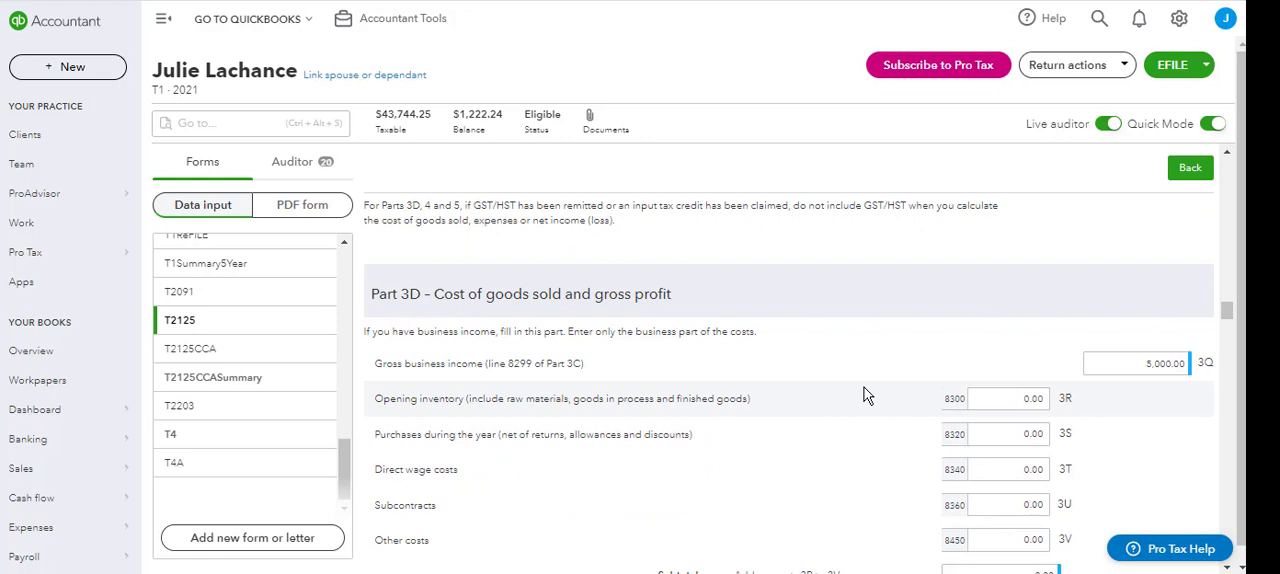
{"action": "scroll", "coordinate": [869, 378], "scroll_direction": "down", "scroll_amount": 3}
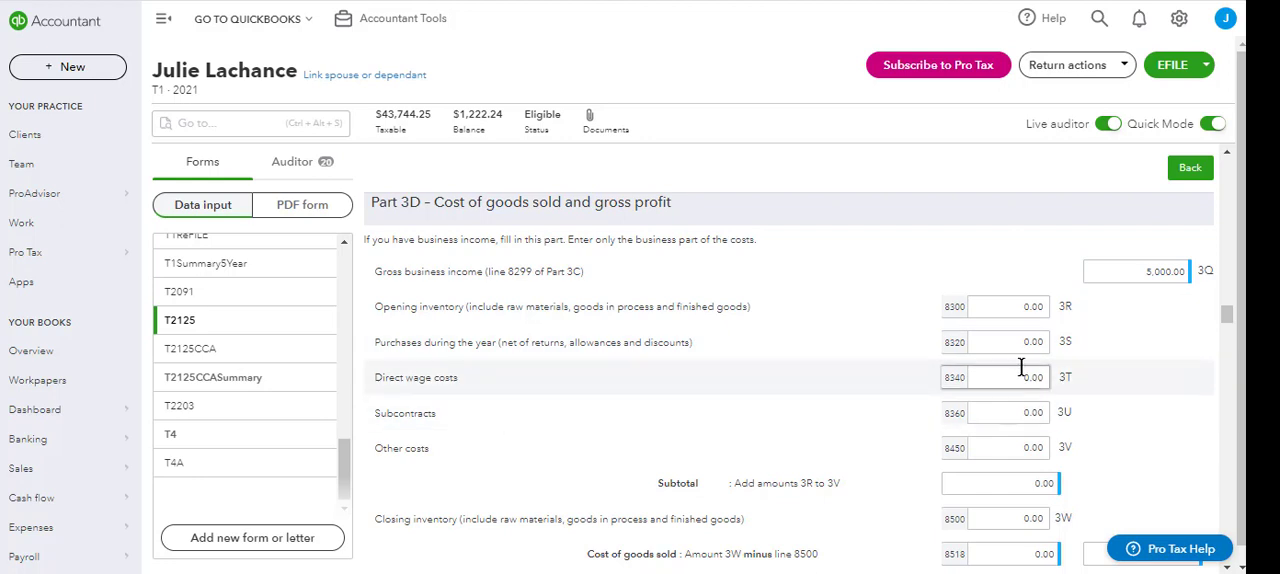
{"action": "scroll", "coordinate": [1027, 377], "scroll_direction": "down", "scroll_amount": 3}
{"action": "scroll", "coordinate": [1027, 377], "scroll_direction": "down", "scroll_amount": 3}
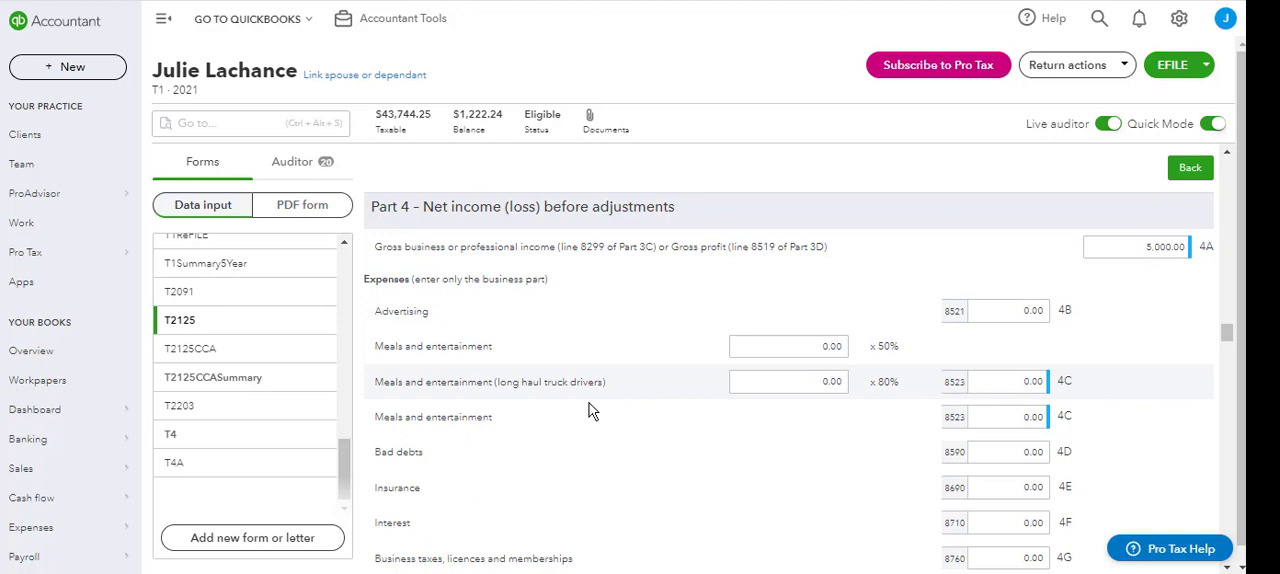
{"action": "scroll", "coordinate": [590, 413], "scroll_direction": "down", "scroll_amount": 3}
{"action": "scroll", "coordinate": [590, 413], "scroll_direction": "down", "scroll_amount": 2}
{"action": "scroll", "coordinate": [590, 413], "scroll_direction": "down", "scroll_amount": 2}
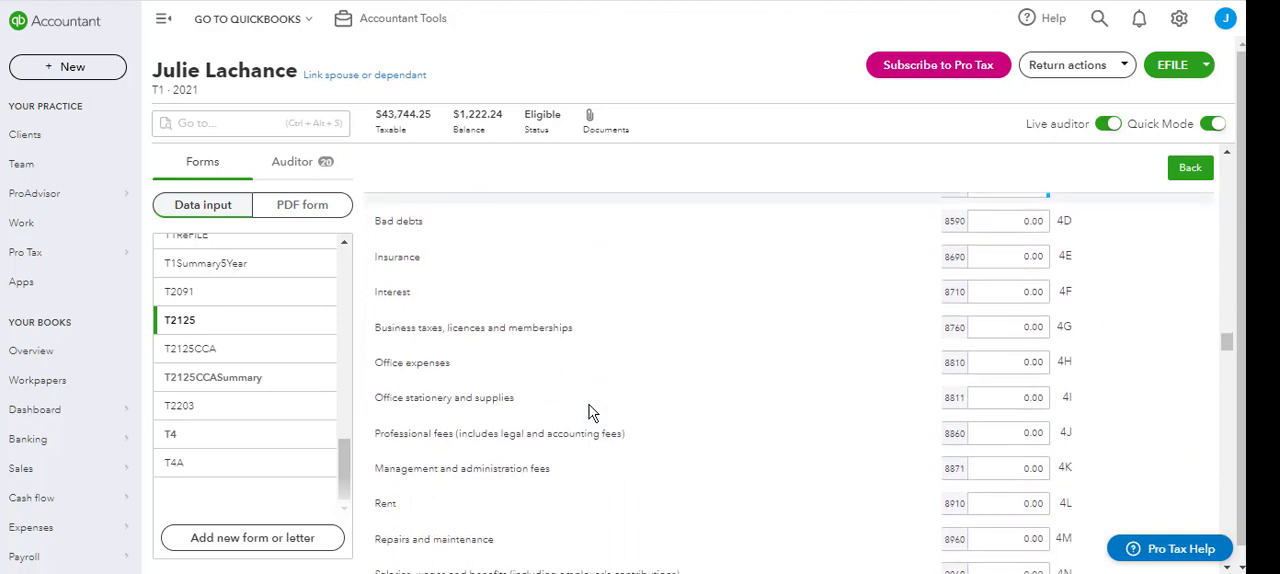
{"action": "scroll", "coordinate": [590, 413], "scroll_direction": "down", "scroll_amount": 1}
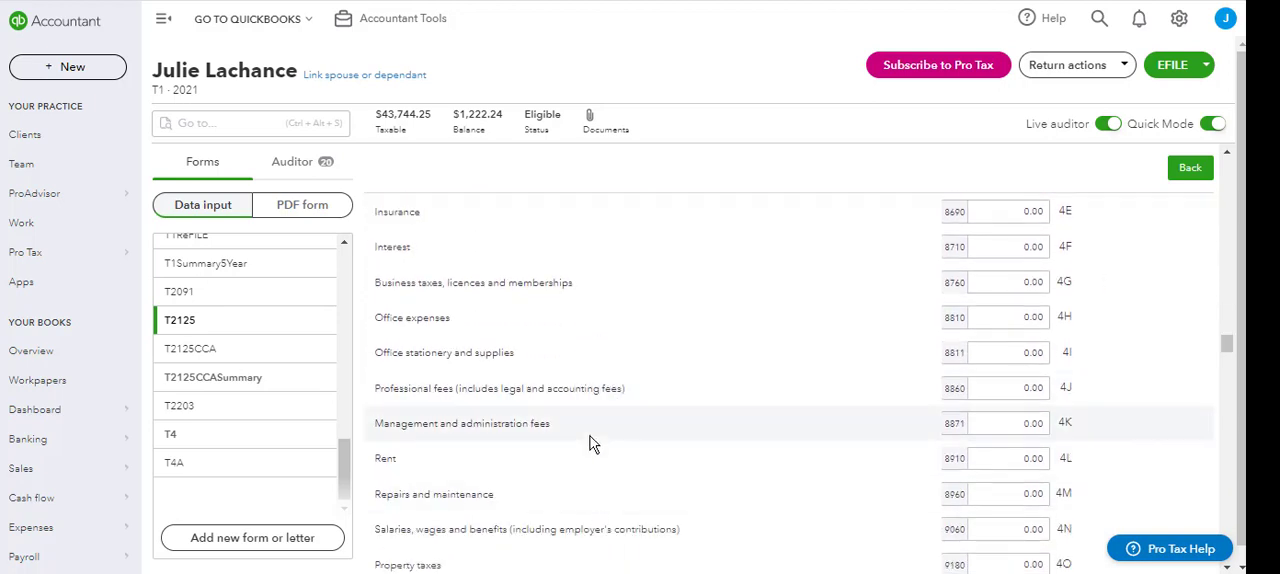
{"action": "scroll", "coordinate": [601, 416], "scroll_direction": "down", "scroll_amount": 3}
{"action": "scroll", "coordinate": [580, 400], "scroll_direction": "down", "scroll_amount": 2}
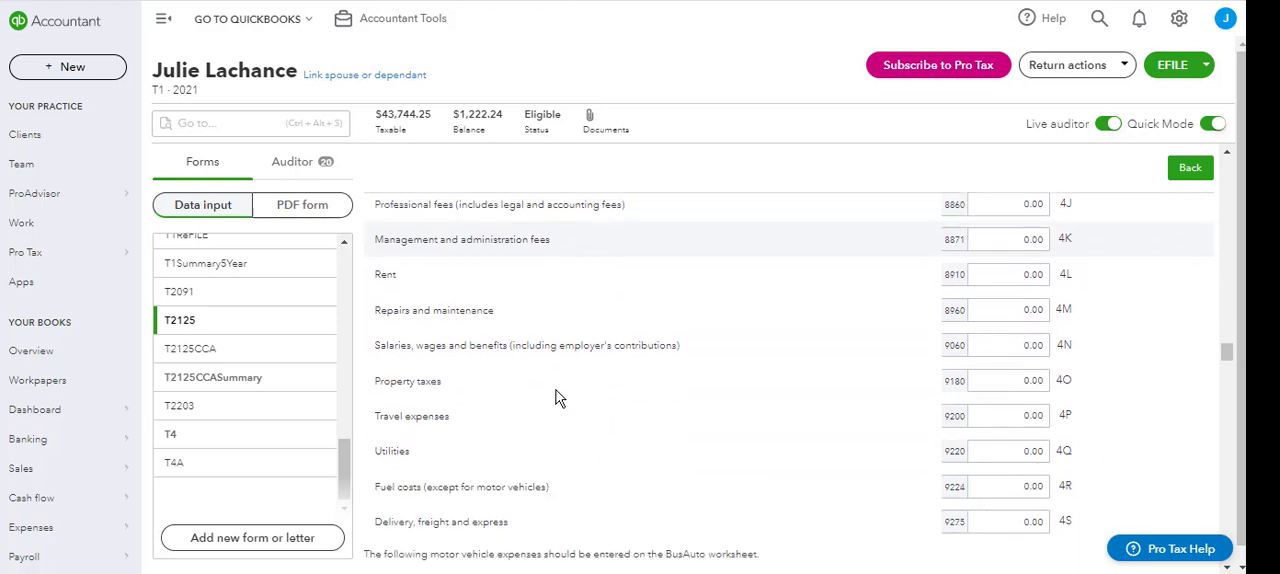
{"action": "scroll", "coordinate": [558, 428], "scroll_direction": "down", "scroll_amount": 2}
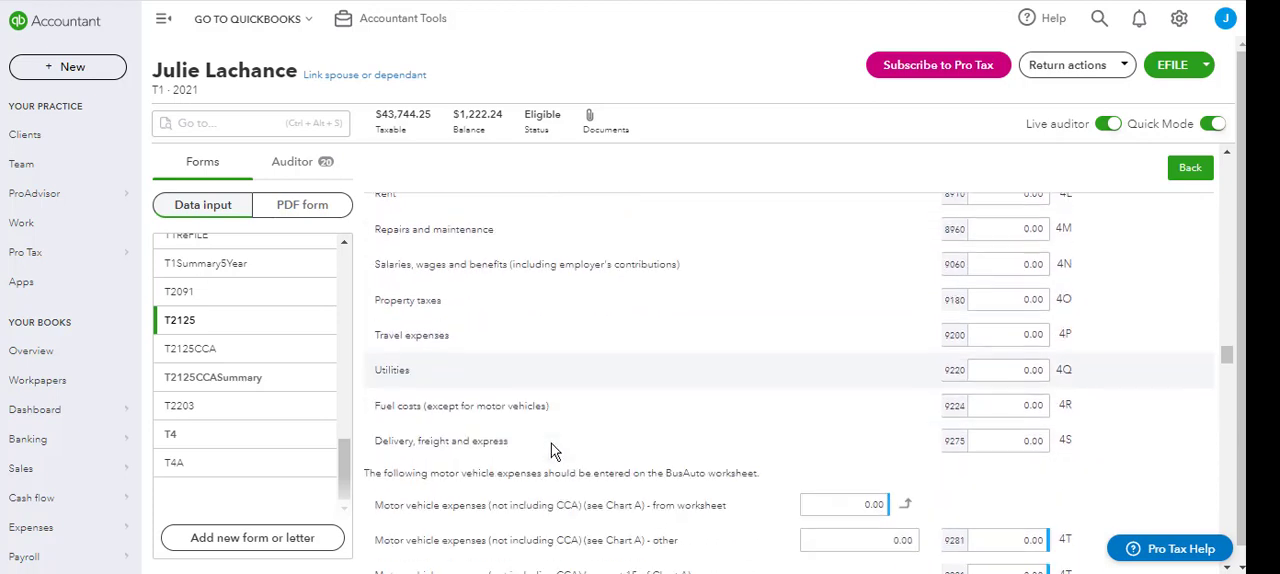
{"action": "scroll", "coordinate": [560, 440], "scroll_direction": "down", "scroll_amount": 3}
{"action": "scroll", "coordinate": [700, 400], "scroll_direction": "down", "scroll_amount": 2}
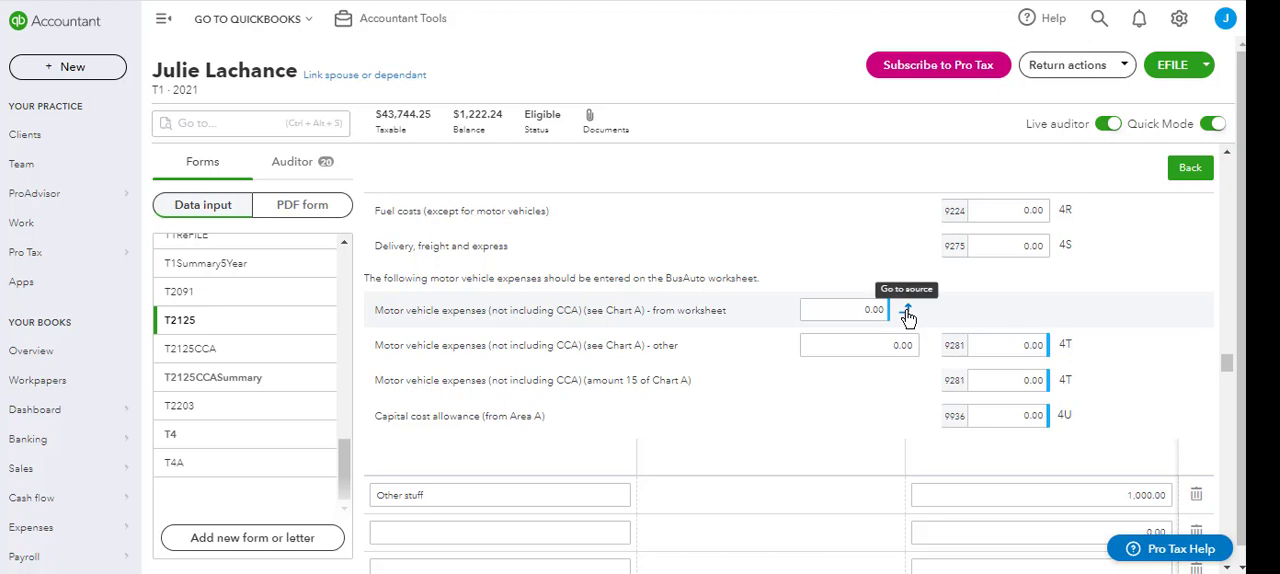
{"action": "scroll", "coordinate": [1120, 355], "scroll_direction": "down", "scroll_amount": 2}
{"action": "scroll", "coordinate": [1120, 355], "scroll_direction": "up", "scroll_amount": 3}
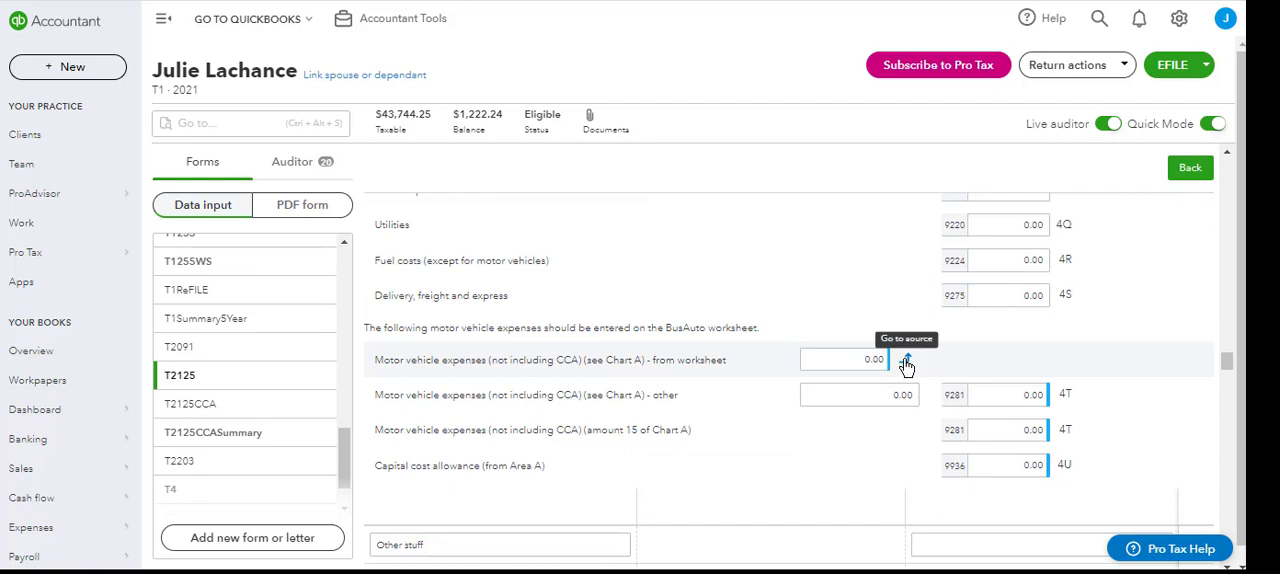
- In BusAuto, allocate the vehicle expense row to T2125 with 2021/01/01–2021/12/31 fiscal dates
{"action": "left_click", "coordinate": [907, 362]}
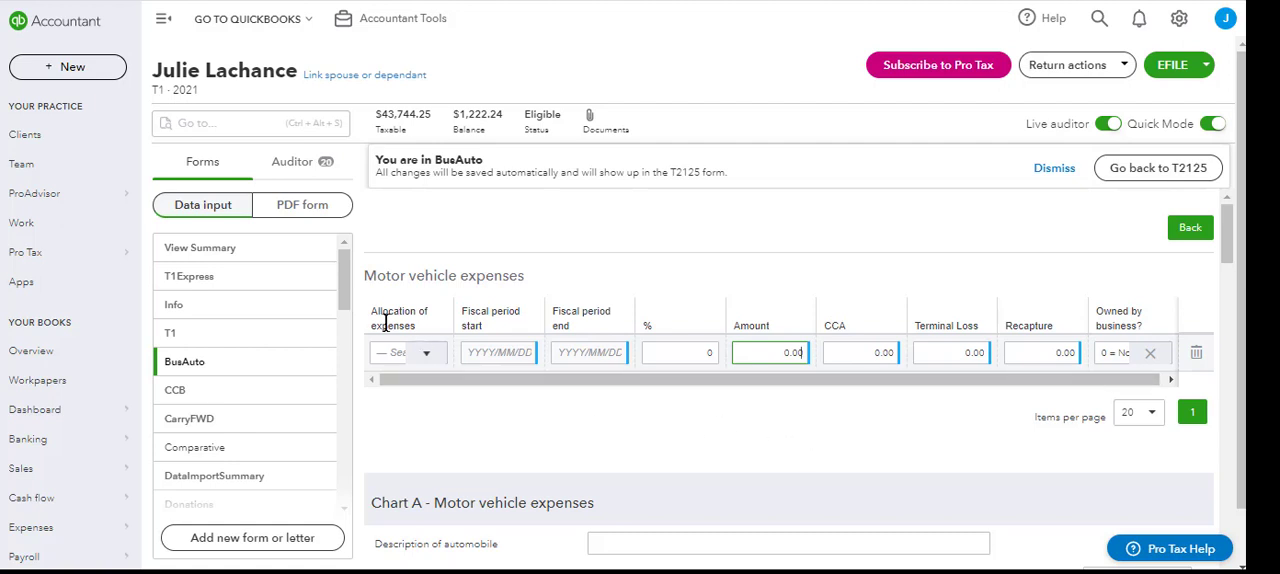
{"action": "left_click", "coordinate": [425, 352]}
{"action": "left_click", "coordinate": [410, 380]}
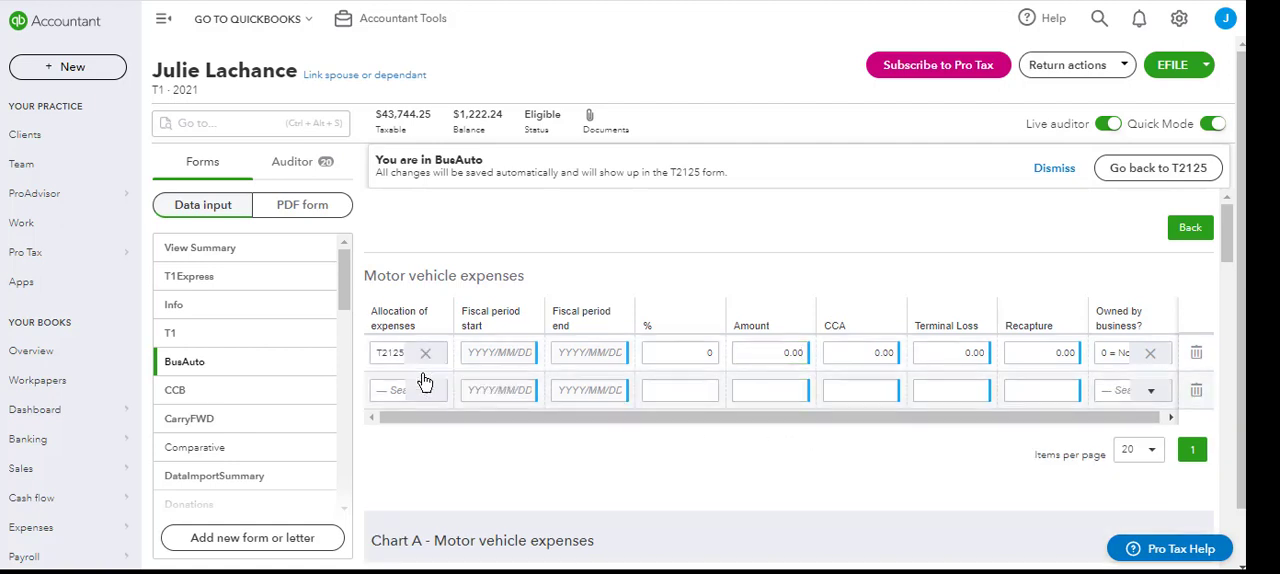
{"action": "left_click", "coordinate": [523, 362]}
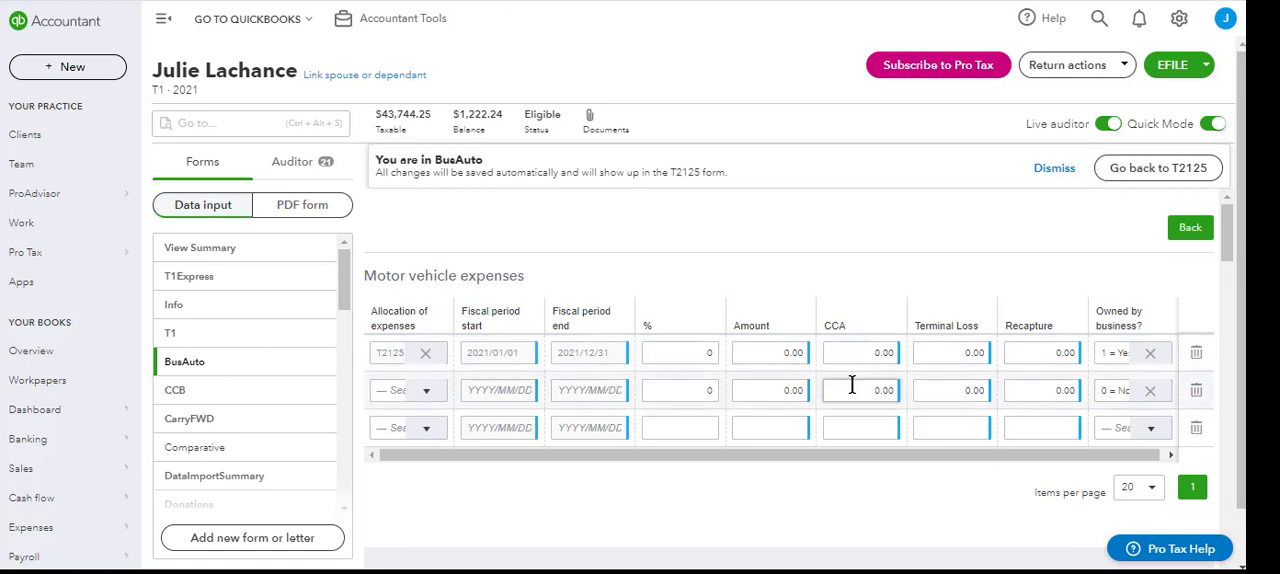
{"action": "scroll", "coordinate": [865, 400], "scroll_direction": "down", "scroll_amount": 3}
{"action": "scroll", "coordinate": [870, 470], "scroll_direction": "up", "scroll_amount": 2}
{"action": "scroll", "coordinate": [870, 470], "scroll_direction": "down", "scroll_amount": 3}
{"action": "scroll", "coordinate": [873, 455], "scroll_direction": "down", "scroll_amount": 2}
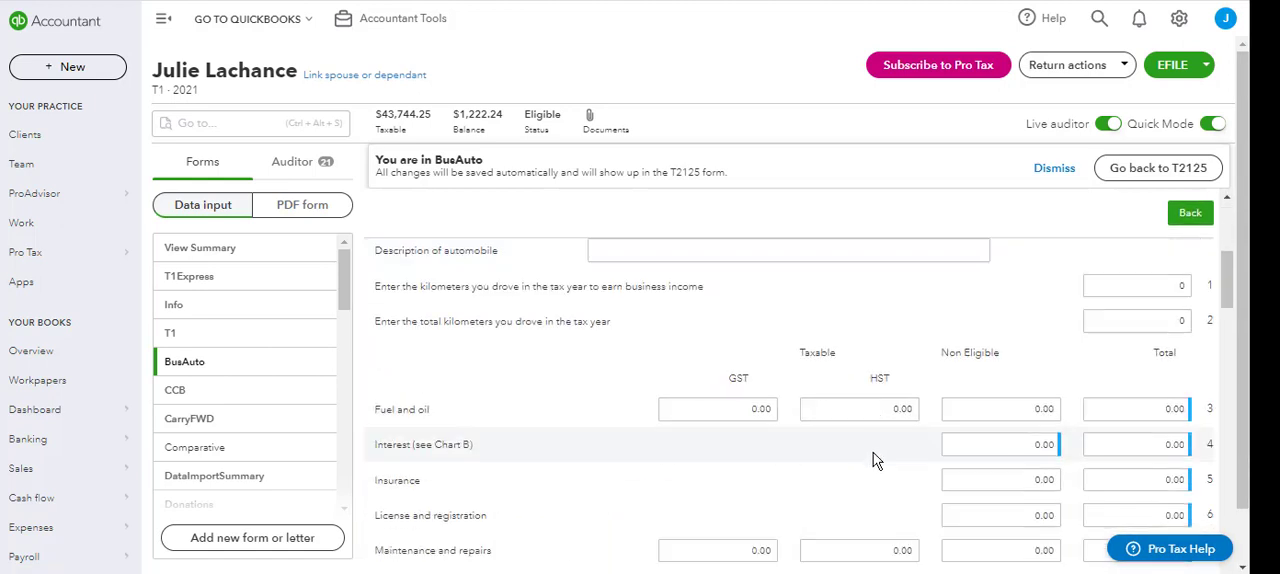
{"action": "scroll", "coordinate": [888, 447], "scroll_direction": "down", "scroll_amount": 3}
{"action": "scroll", "coordinate": [905, 450], "scroll_direction": "down", "scroll_amount": 1}
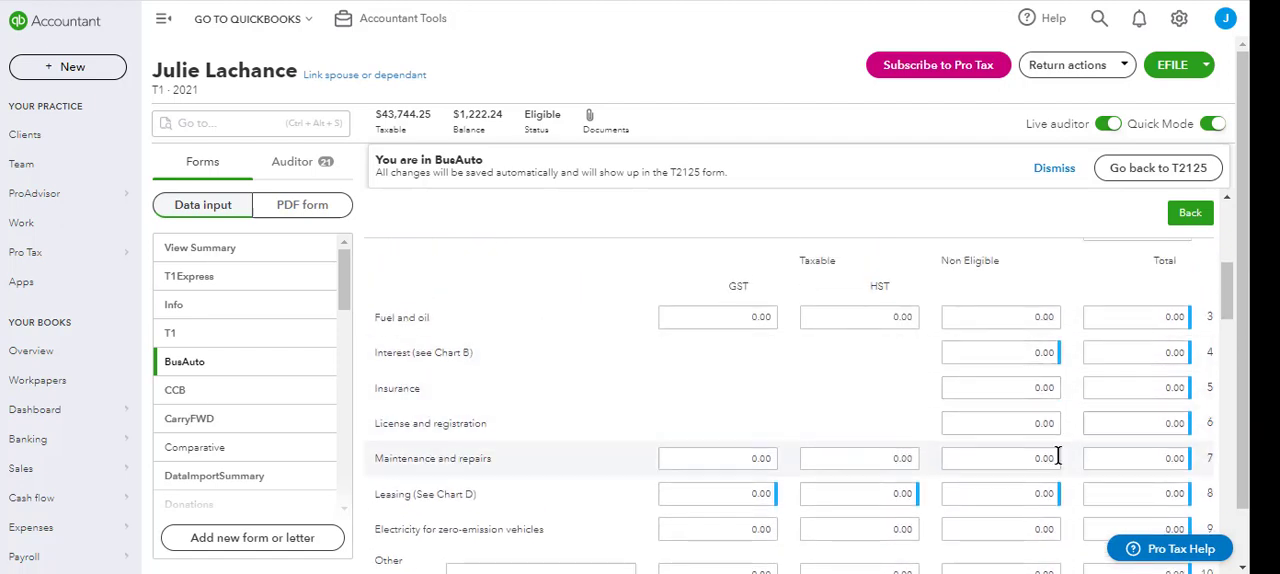
{"action": "scroll", "coordinate": [1060, 455], "scroll_direction": "down", "scroll_amount": 2}
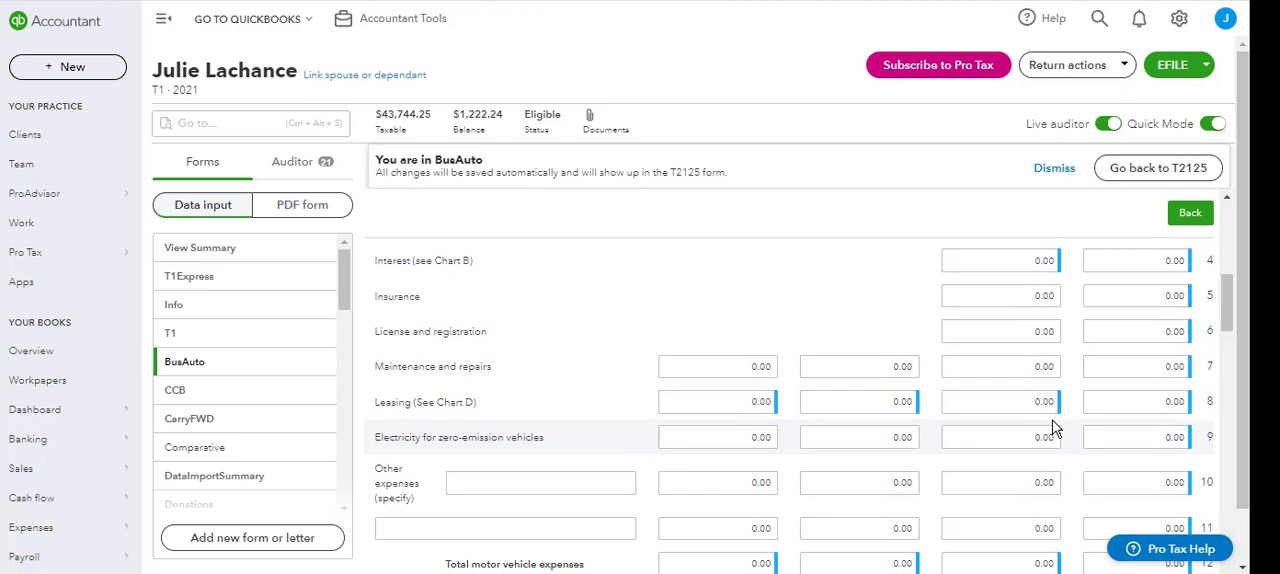
{"action": "scroll", "coordinate": [1058, 440], "scroll_direction": "down", "scroll_amount": 2}
{"action": "scroll", "coordinate": [1055, 430], "scroll_direction": "down", "scroll_amount": 3}
{"action": "scroll", "coordinate": [1060, 425], "scroll_direction": "down", "scroll_amount": 2}
{"action": "scroll", "coordinate": [1070, 415], "scroll_direction": "down", "scroll_amount": 3}
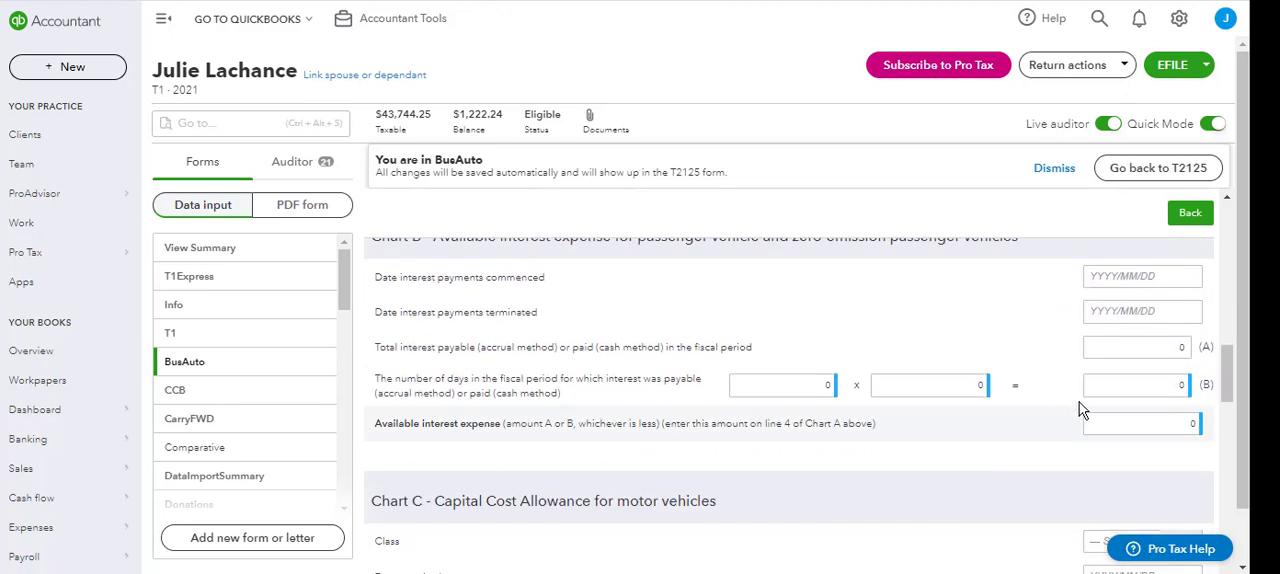
{"action": "scroll", "coordinate": [1085, 410], "scroll_direction": "down", "scroll_amount": 2}
{"action": "scroll", "coordinate": [1050, 408], "scroll_direction": "down", "scroll_amount": 2}
{"action": "scroll", "coordinate": [968, 405], "scroll_direction": "up", "scroll_amount": 2}
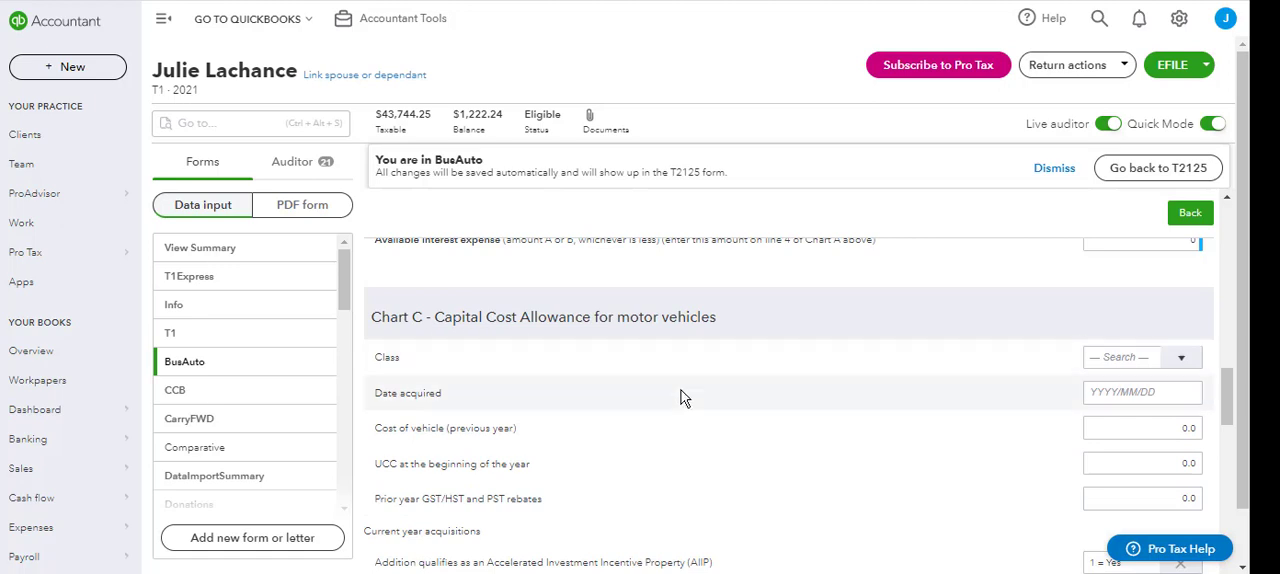
{"action": "scroll", "coordinate": [910, 455], "scroll_direction": "down", "scroll_amount": 2}
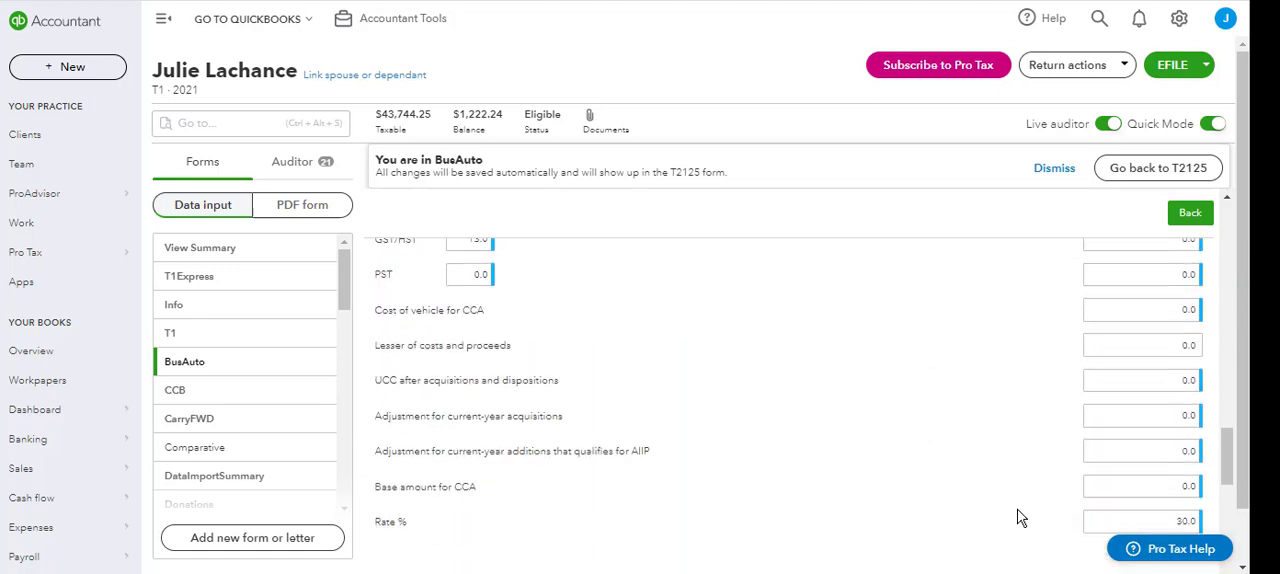
{"action": "scroll", "coordinate": [1020, 517], "scroll_direction": "up", "scroll_amount": 5}
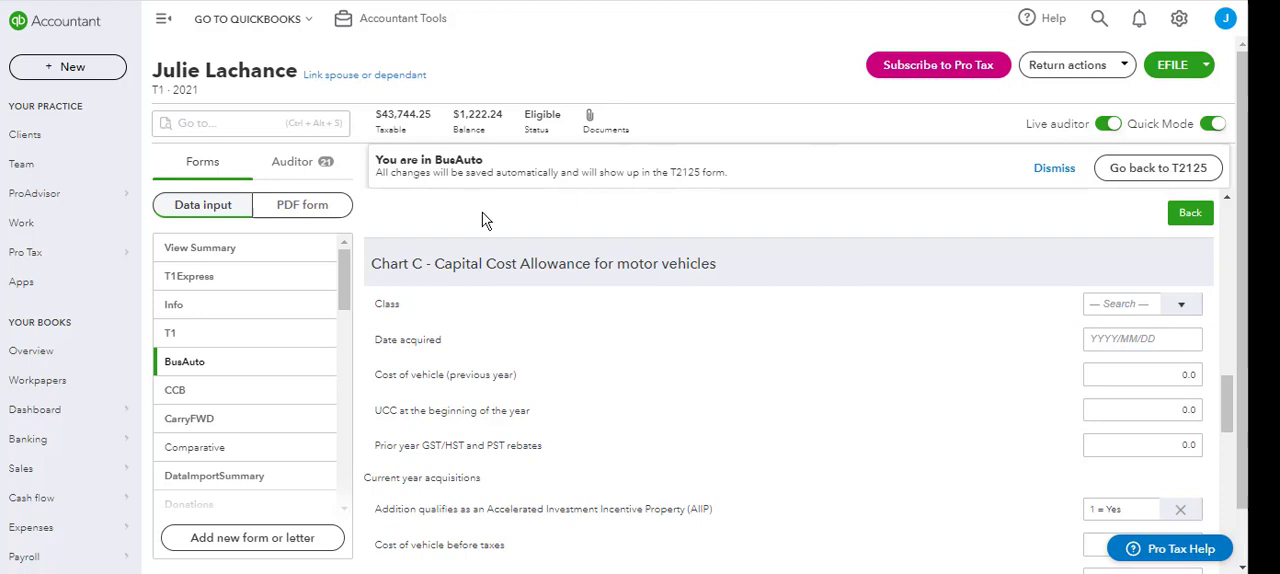
- View BusAuto as a PDF form, then switch to the T2125CCA Details of CCA form
{"action": "left_click", "coordinate": [294, 210]}
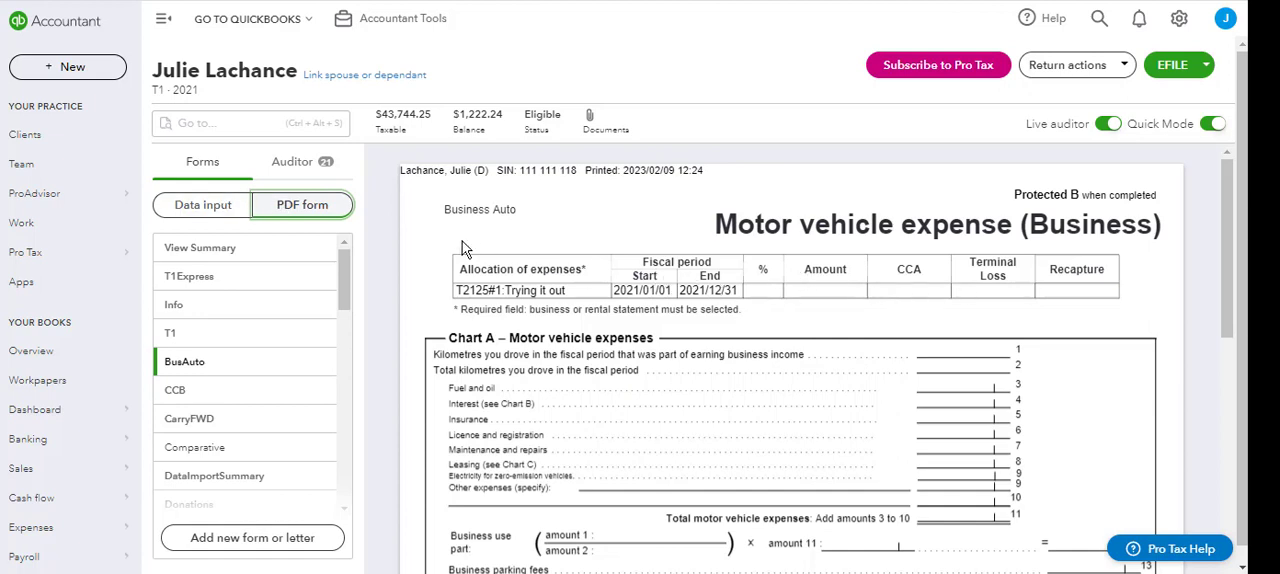
{"action": "scroll", "coordinate": [204, 348], "scroll_direction": "down", "scroll_amount": 5}
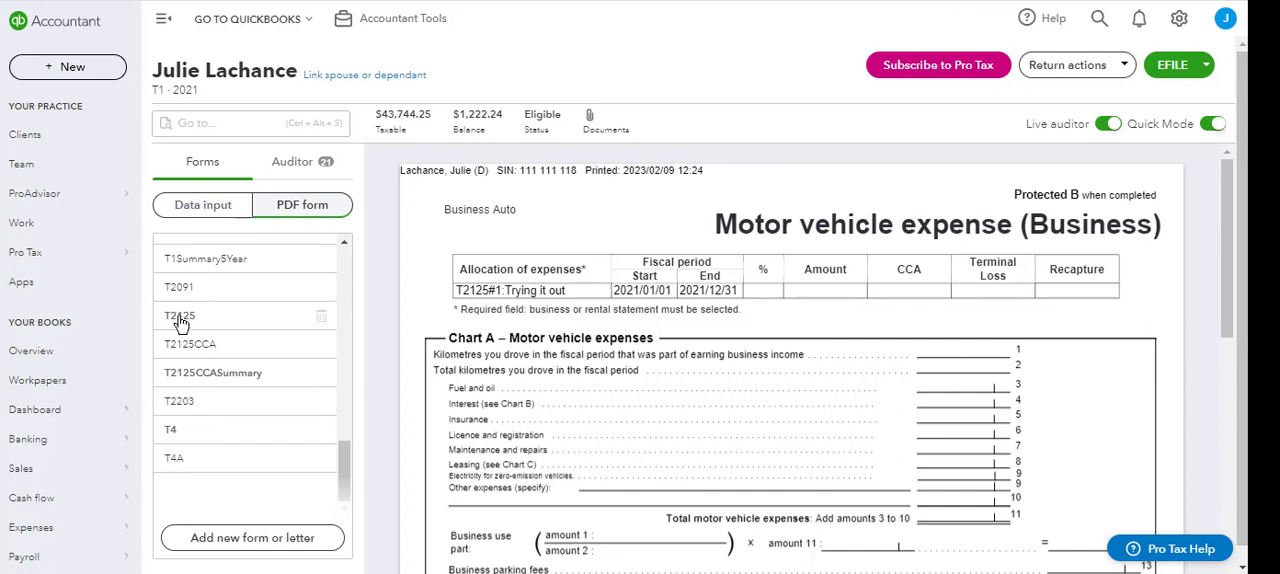
{"action": "left_click", "coordinate": [180, 316]}
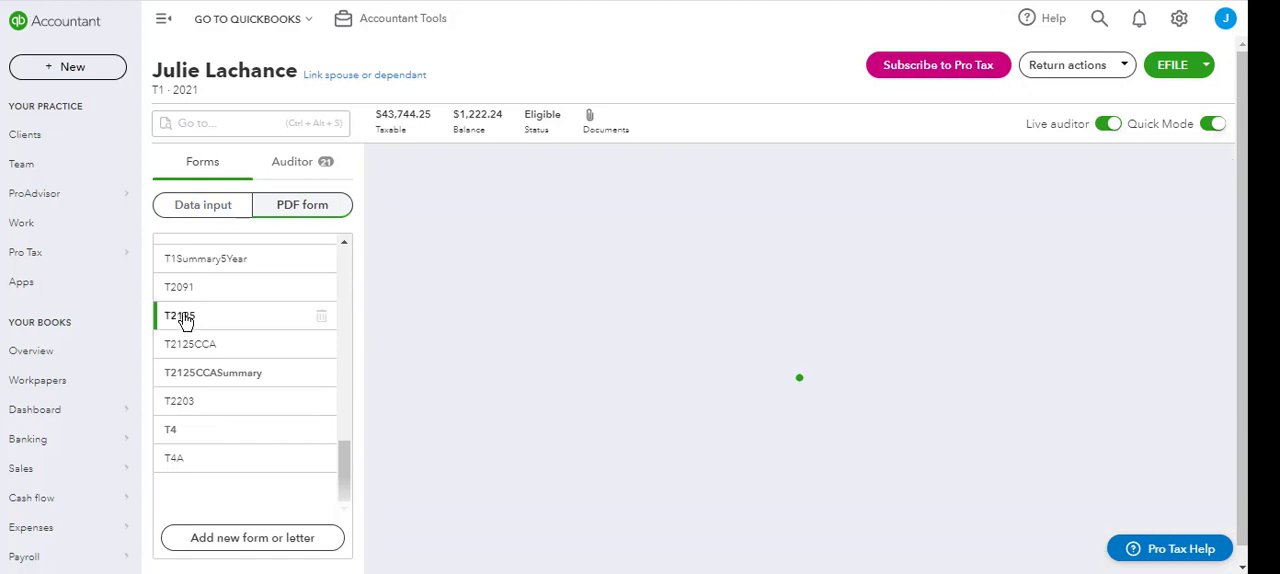
{"action": "left_click", "coordinate": [196, 344]}
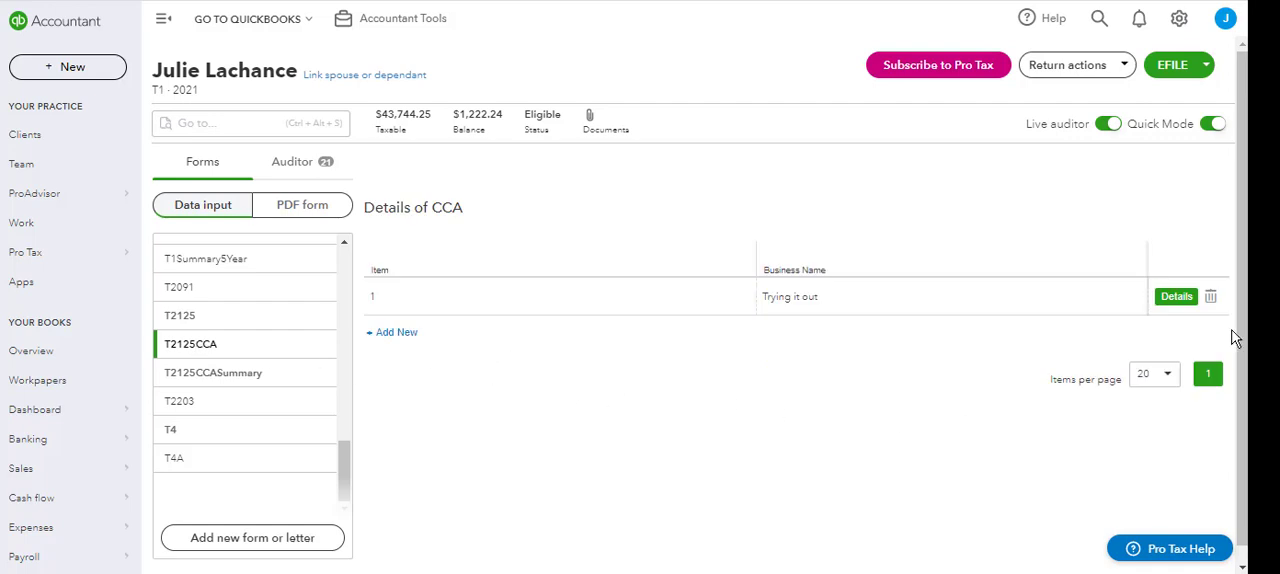
{"action": "left_click", "coordinate": [210, 344]}
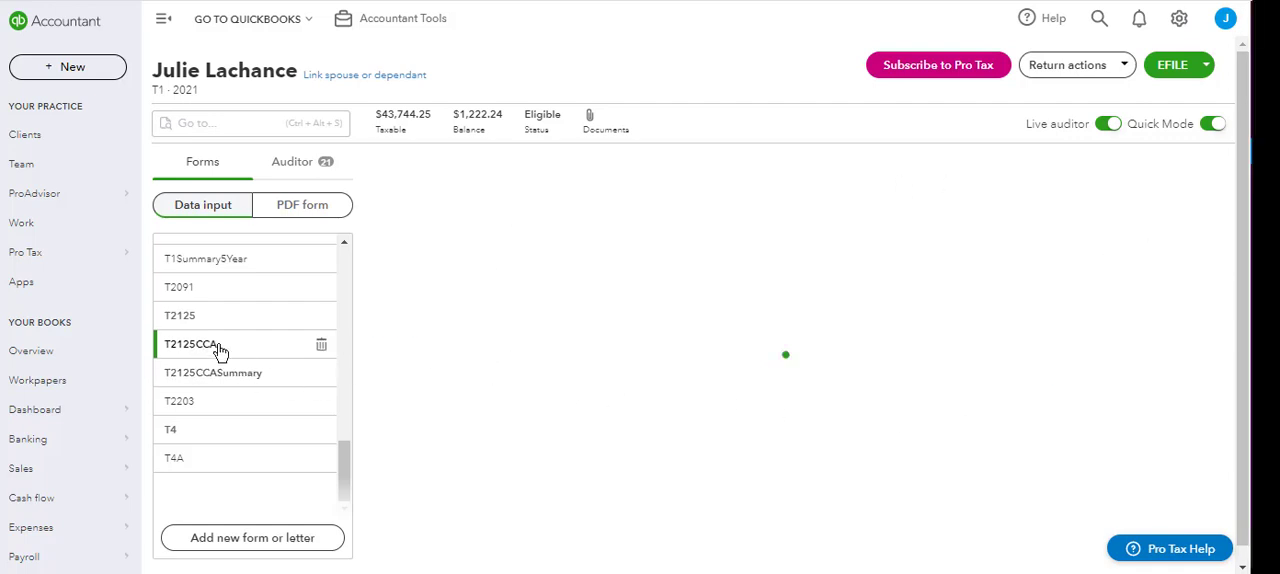
- Review CCA item 1 and its asset entry class, then go to the T2125CCASummary form
{"action": "left_click", "coordinate": [1176, 296]}
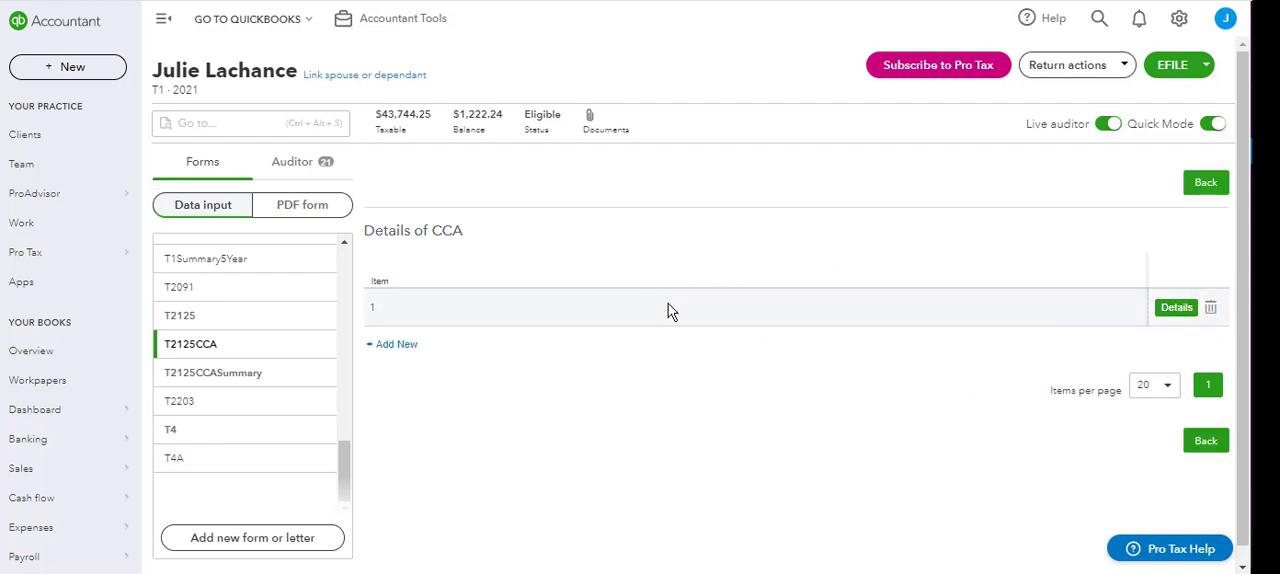
{"action": "left_click", "coordinate": [1176, 307]}
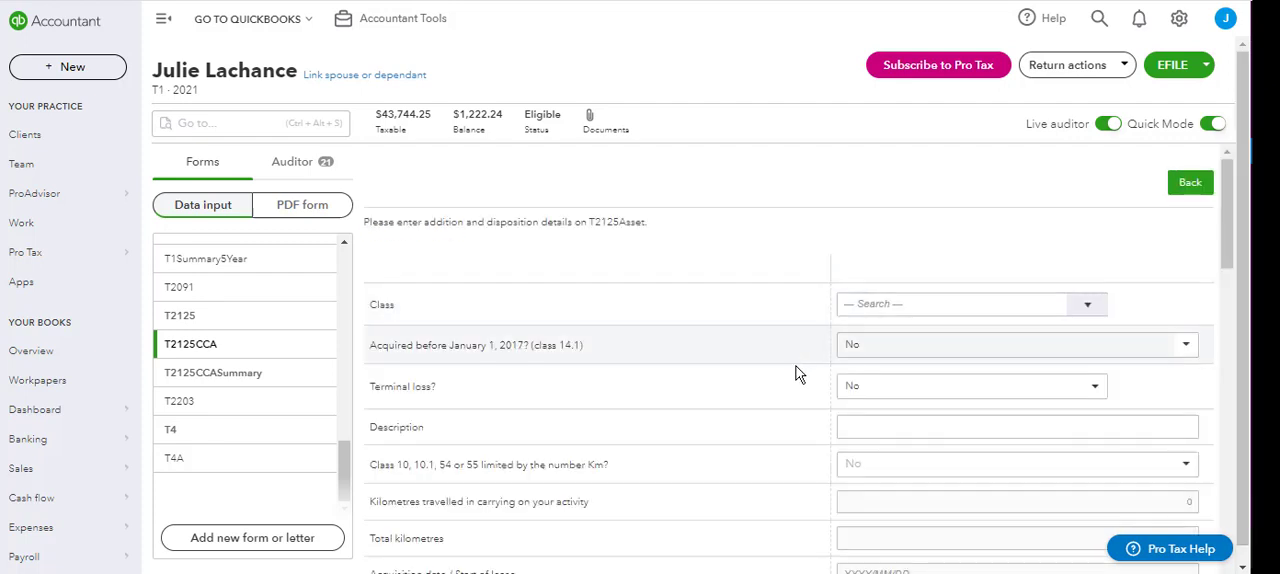
{"action": "scroll", "coordinate": [670, 389], "scroll_direction": "down", "scroll_amount": 3}
{"action": "scroll", "coordinate": [670, 389], "scroll_direction": "up", "scroll_amount": 3}
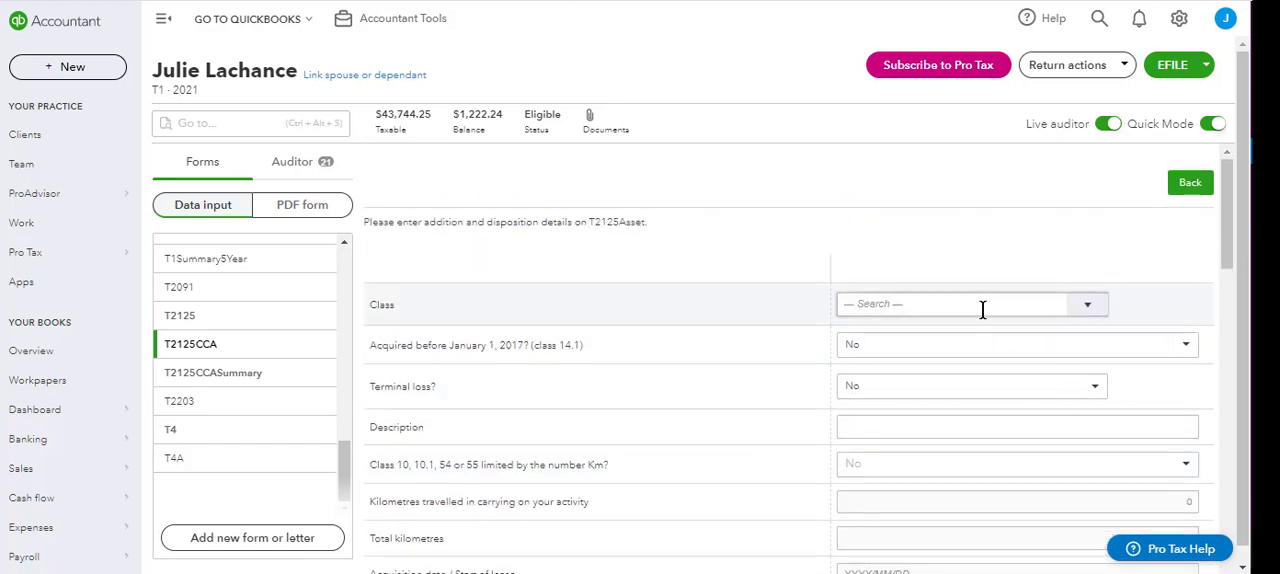
{"action": "left_click", "coordinate": [980, 305]}
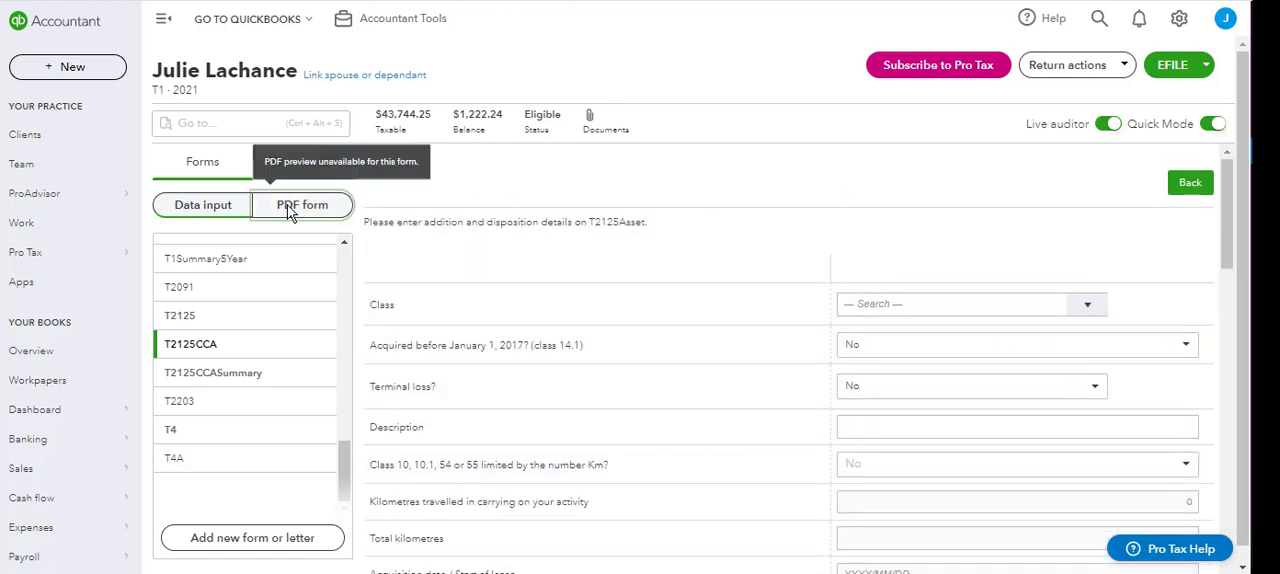
{"action": "mouse_move", "coordinate": [301, 205]}
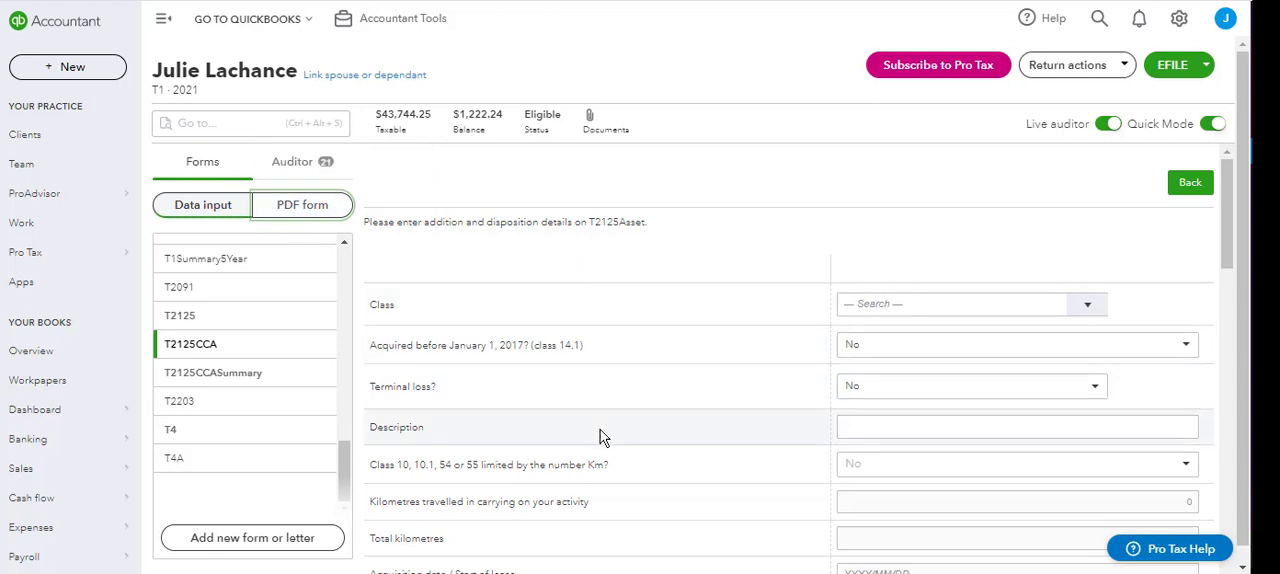
{"action": "left_click", "coordinate": [213, 372]}
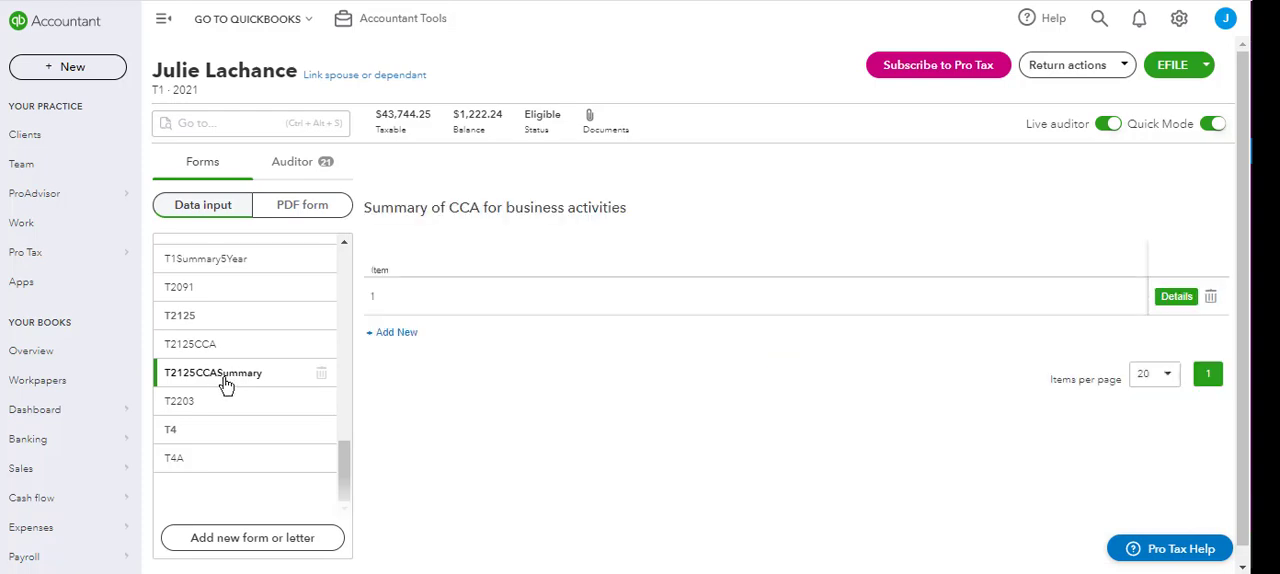
- Preview the CCA summary and T2125 as PDFs and find T2125CCA has no PDF preview
{"action": "left_click", "coordinate": [302, 204]}
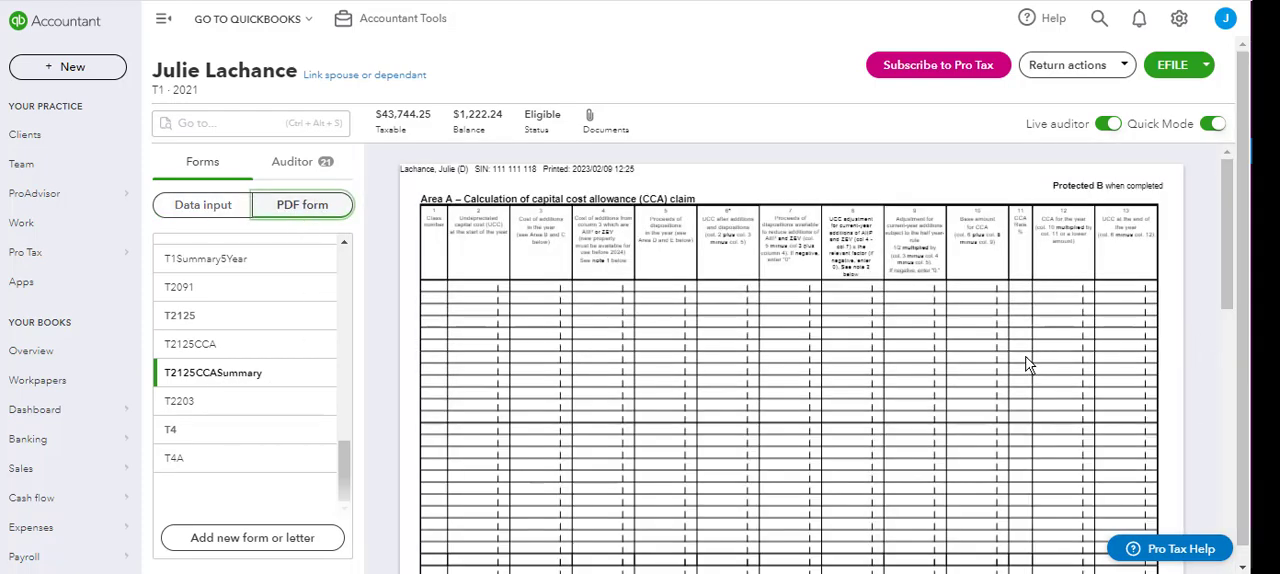
{"action": "scroll", "coordinate": [1030, 370], "scroll_direction": "down", "scroll_amount": 5}
{"action": "scroll", "coordinate": [1030, 370], "scroll_direction": "down", "scroll_amount": 5}
{"action": "scroll", "coordinate": [1034, 378], "scroll_direction": "down", "scroll_amount": 3}
{"action": "scroll", "coordinate": [1034, 378], "scroll_direction": "down", "scroll_amount": 4}
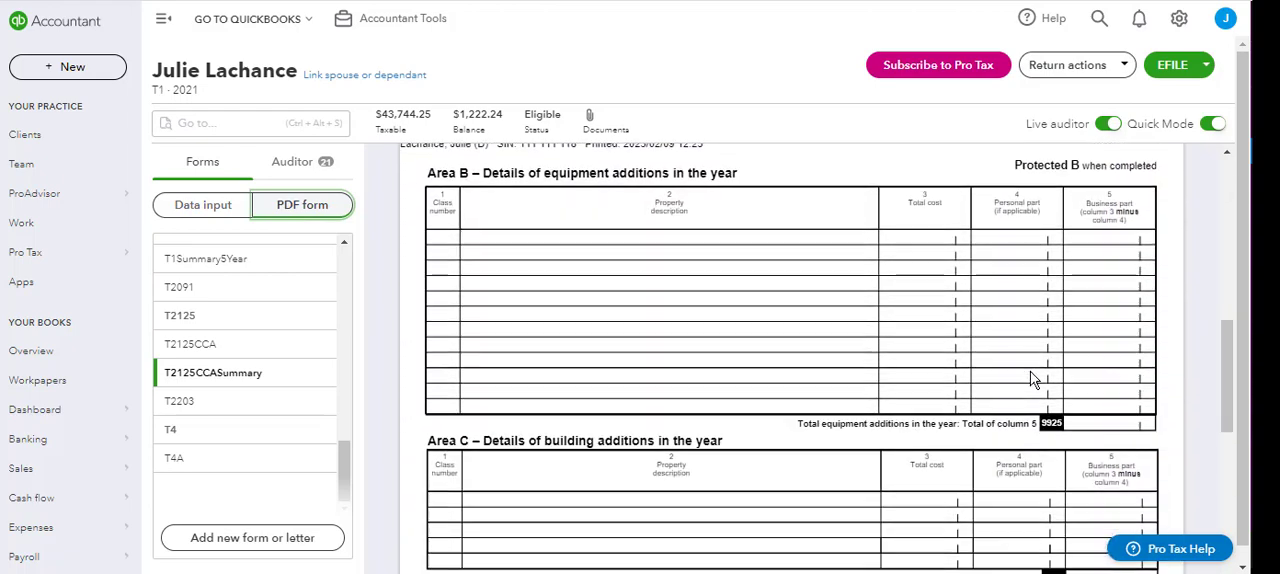
{"action": "scroll", "coordinate": [1034, 378], "scroll_direction": "down", "scroll_amount": 4}
{"action": "scroll", "coordinate": [1034, 378], "scroll_direction": "down", "scroll_amount": 3}
{"action": "scroll", "coordinate": [1034, 378], "scroll_direction": "down", "scroll_amount": 3}
{"action": "scroll", "coordinate": [1037, 382], "scroll_direction": "down", "scroll_amount": 1}
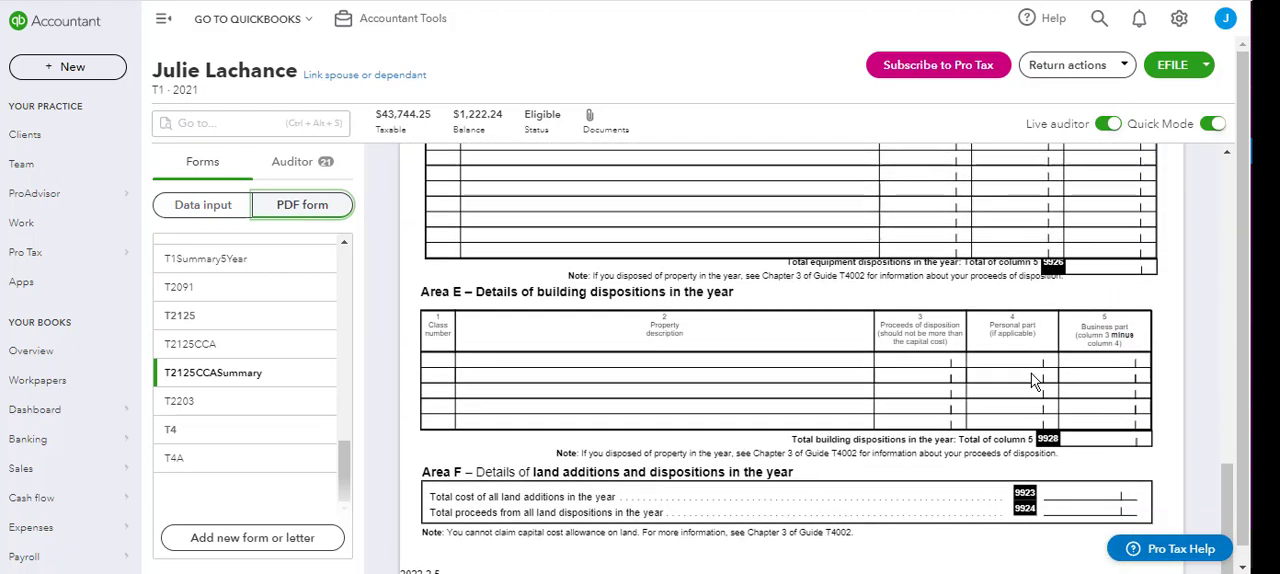
{"action": "scroll", "coordinate": [1034, 388], "scroll_direction": "up", "scroll_amount": 5}
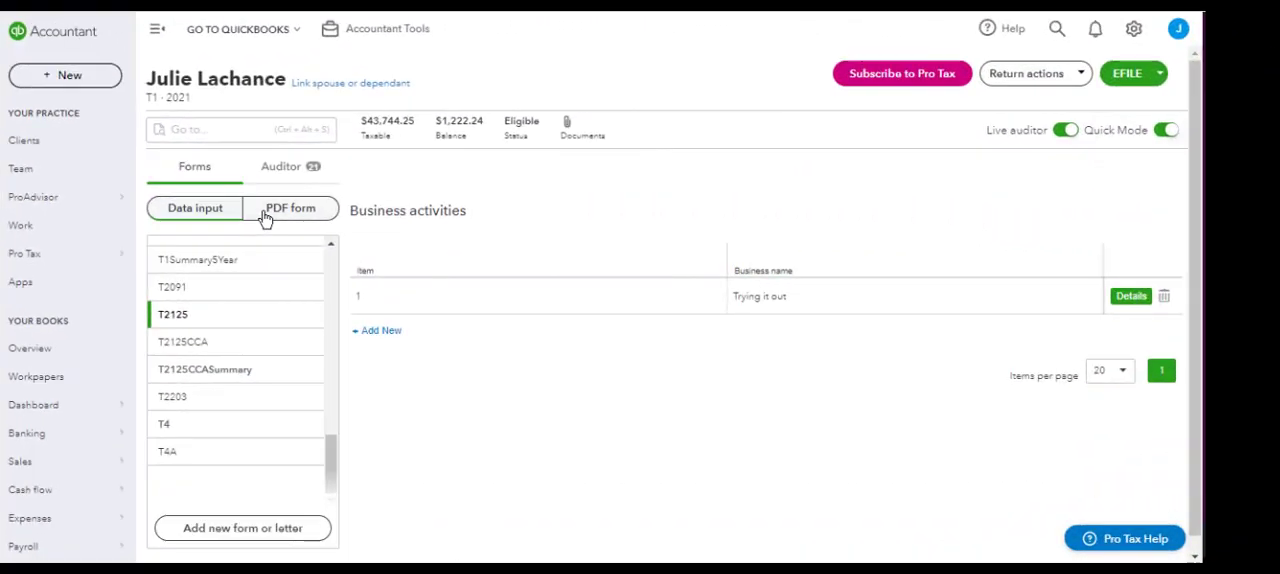
{"action": "left_click", "coordinate": [280, 209]}
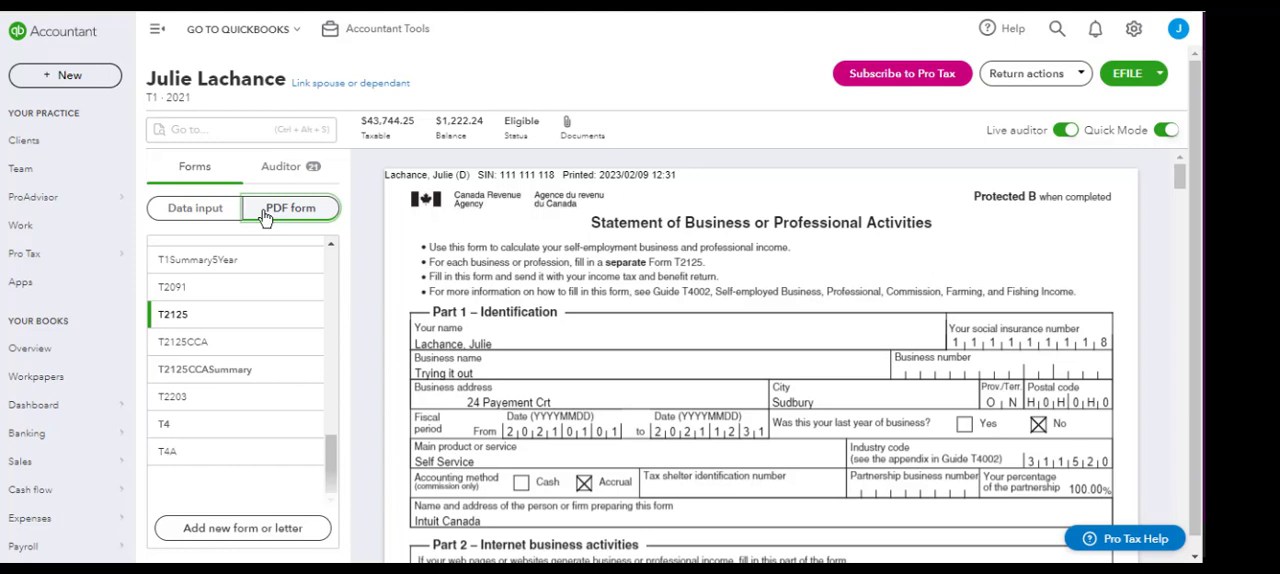
{"action": "left_click", "coordinate": [223, 343]}
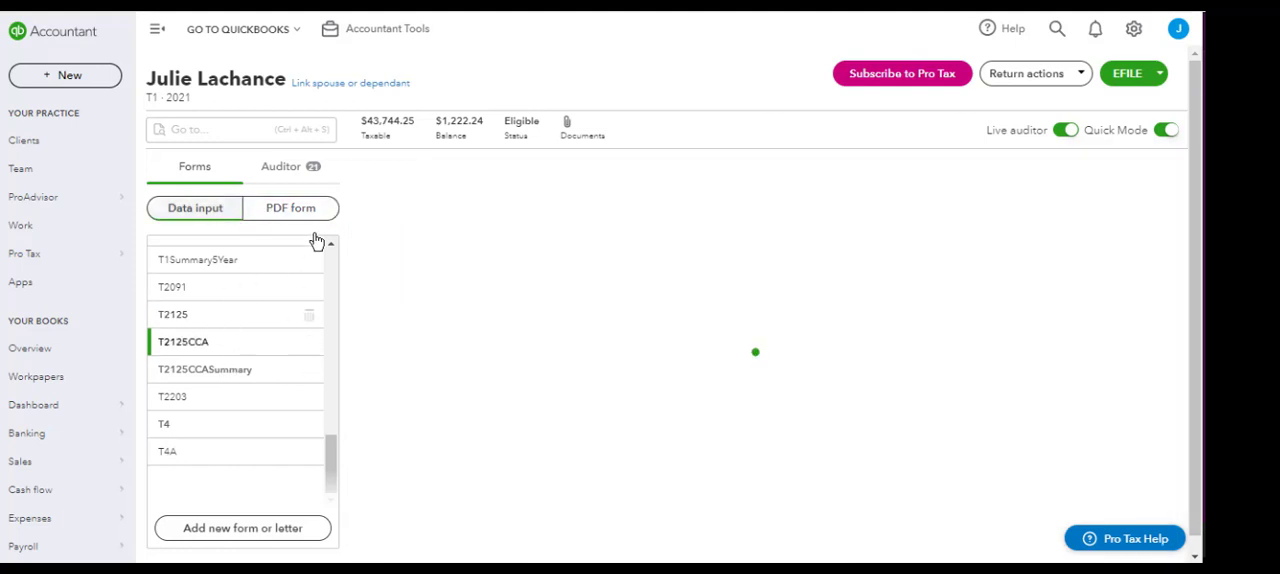
{"action": "left_click", "coordinate": [314, 214]}
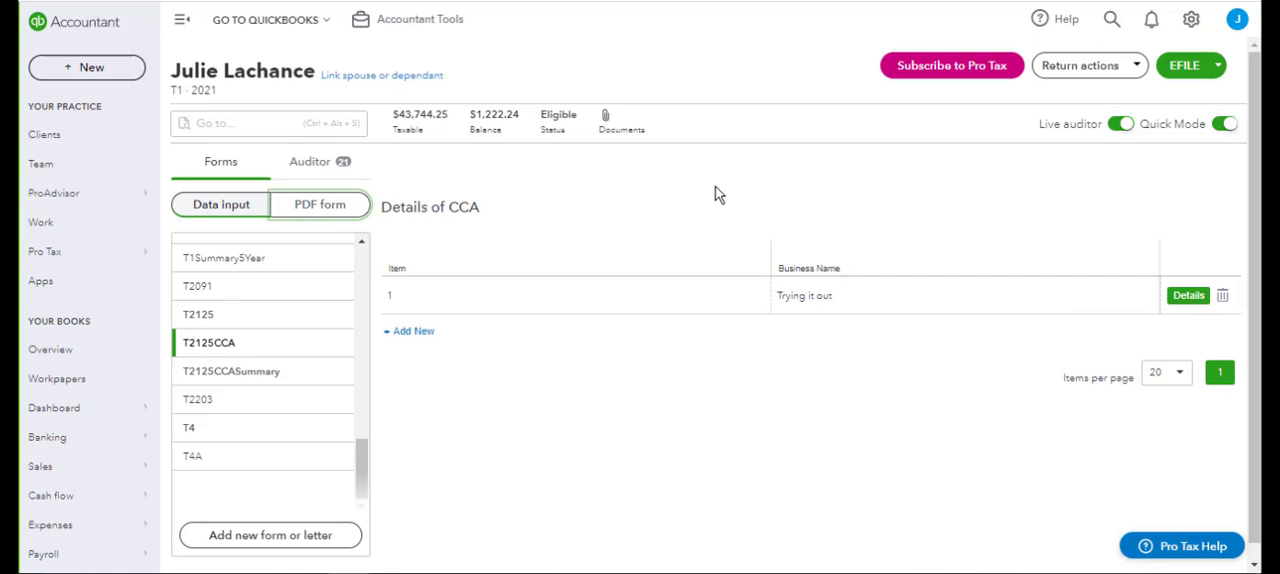
- Print the T2125CCASummary form to PDF from Return actions
{"action": "left_click", "coordinate": [1137, 66]}
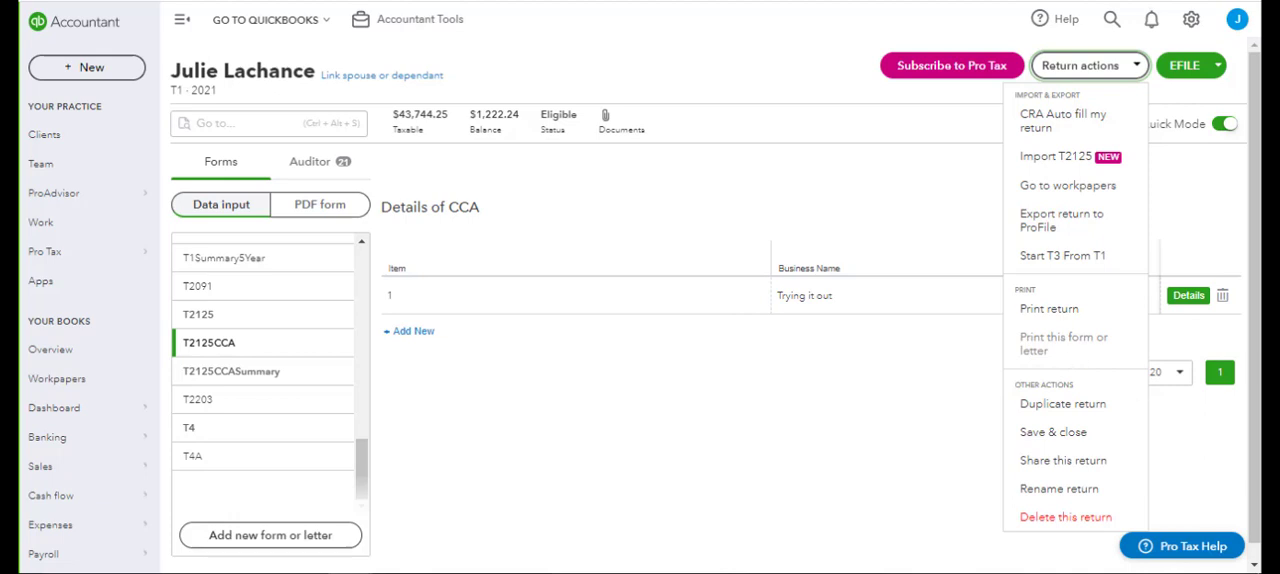
{"action": "left_click", "coordinate": [600, 320]}
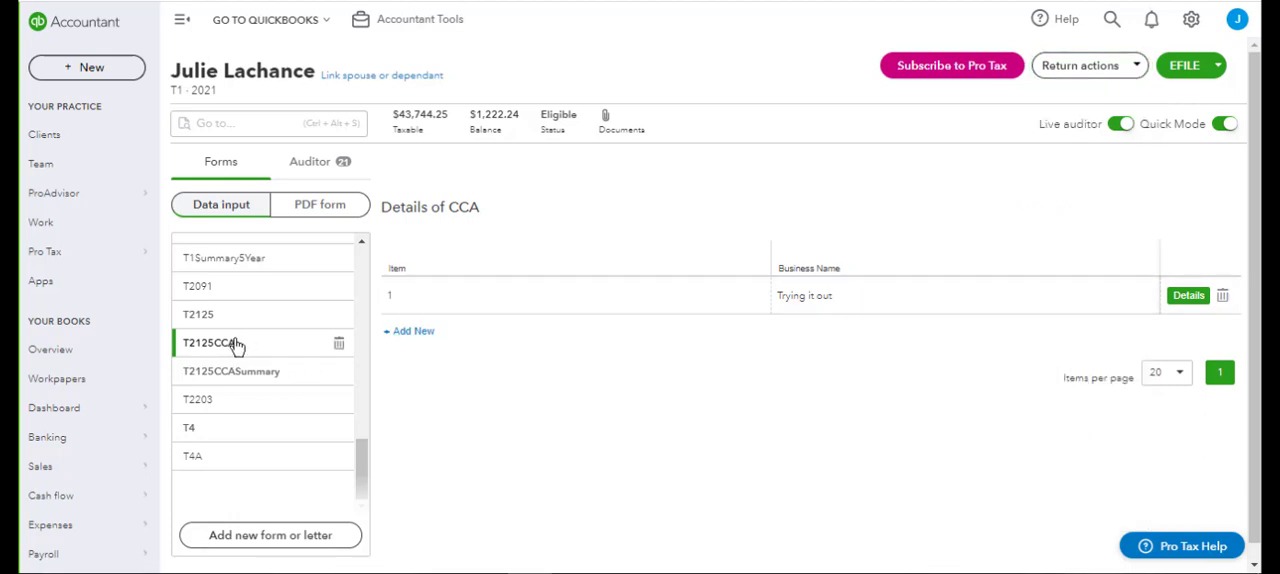
{"action": "left_click", "coordinate": [210, 378]}
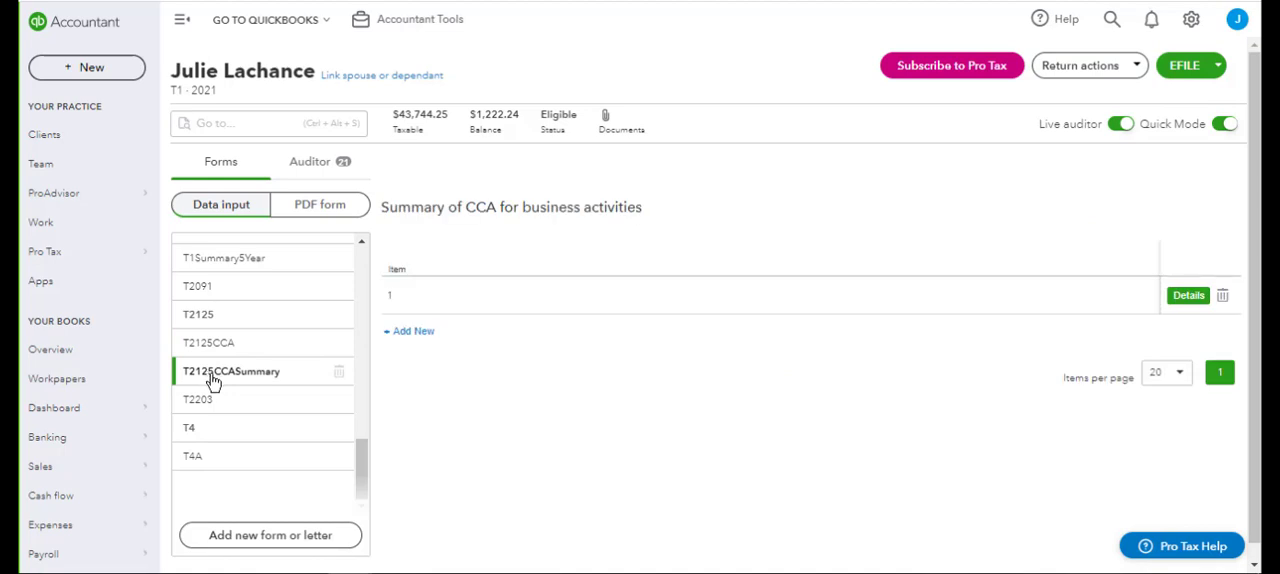
{"action": "left_click", "coordinate": [1110, 66]}
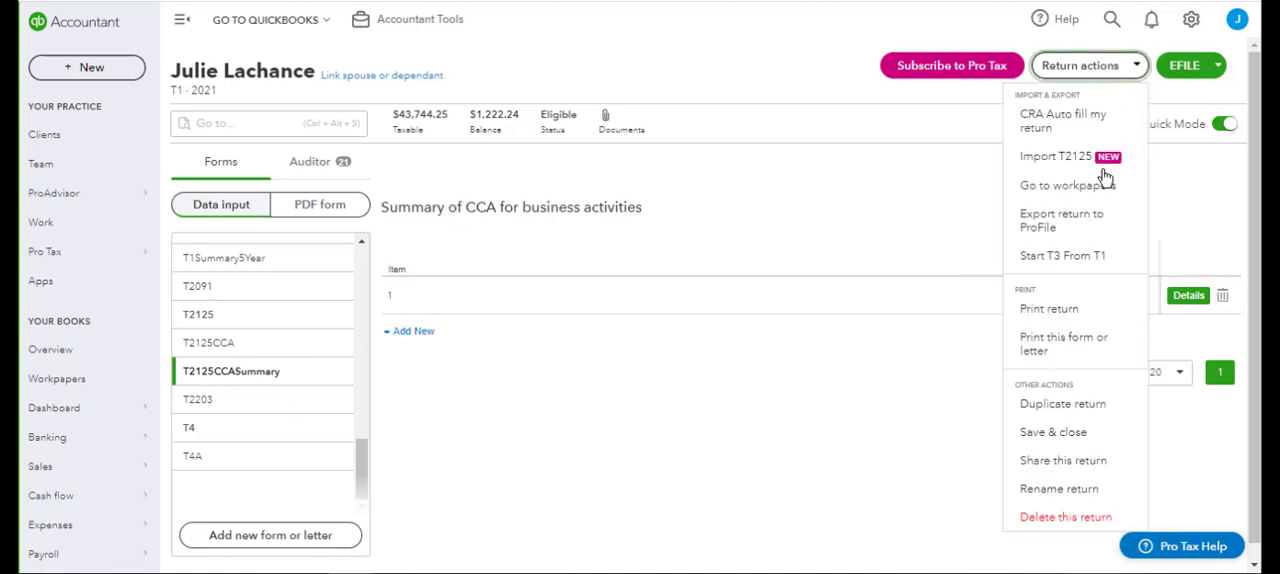
{"action": "left_click", "coordinate": [1063, 343]}
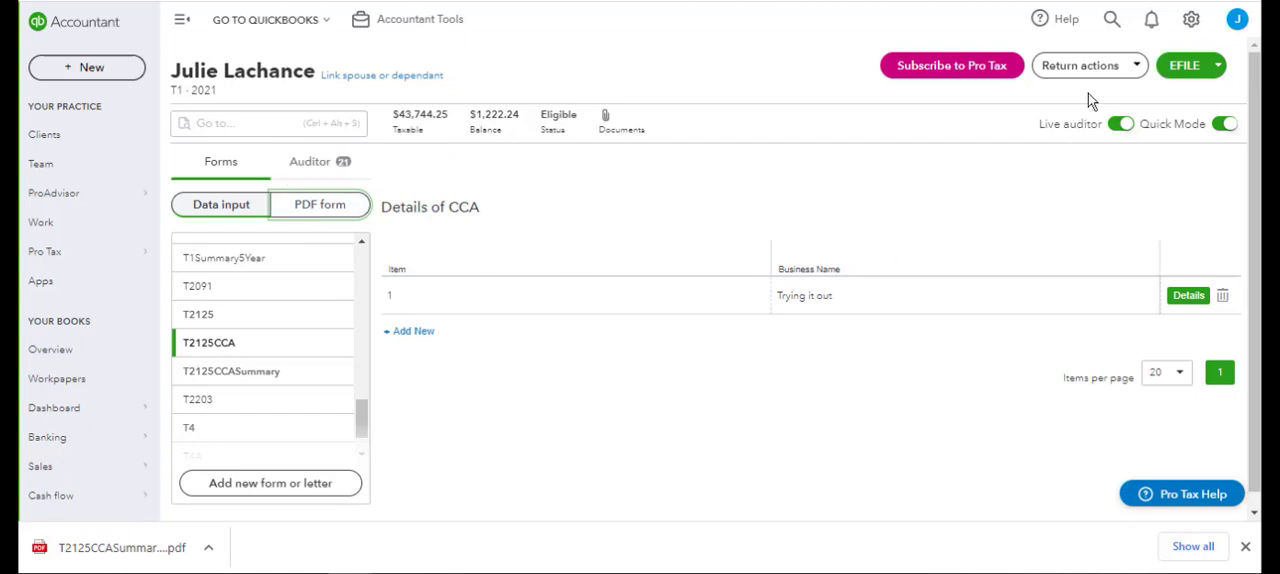
- Confirm in Return actions that the T2125CCA details form's print option is greyed out
{"action": "left_click", "coordinate": [1098, 67]}
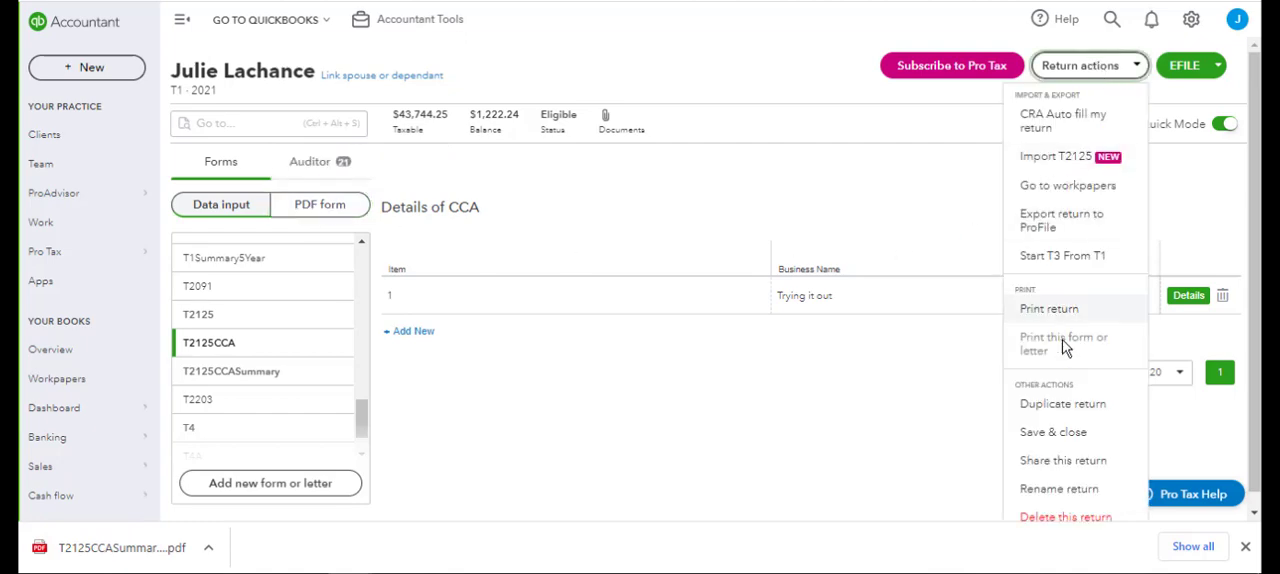